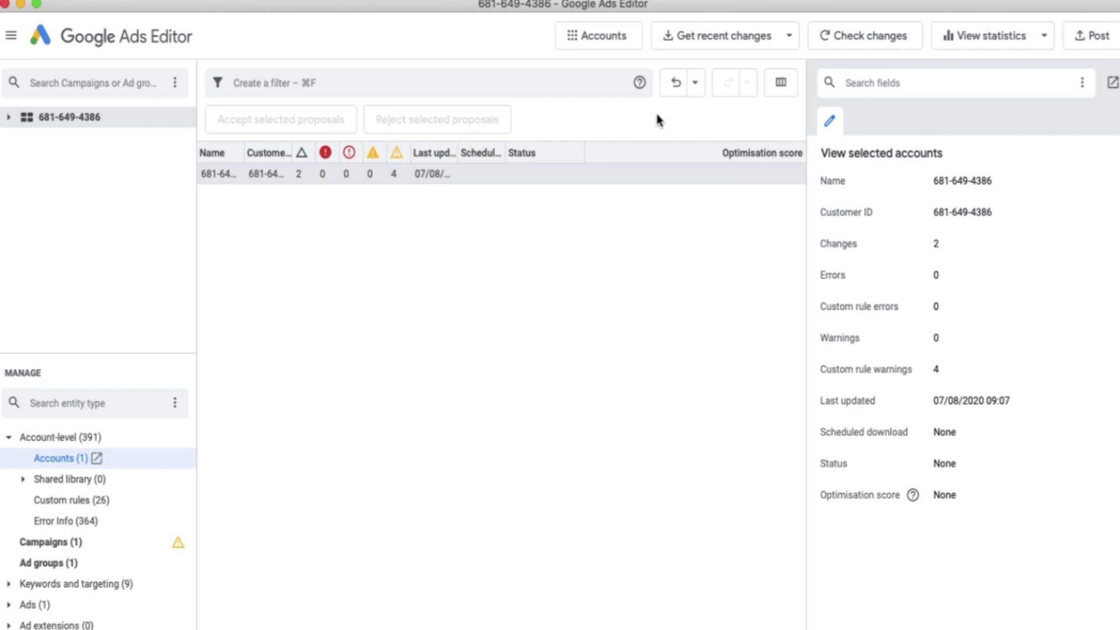
Step: Download more data for all campaigns in the account, then collapse the Test campaign in the tree
left_click(717, 44)
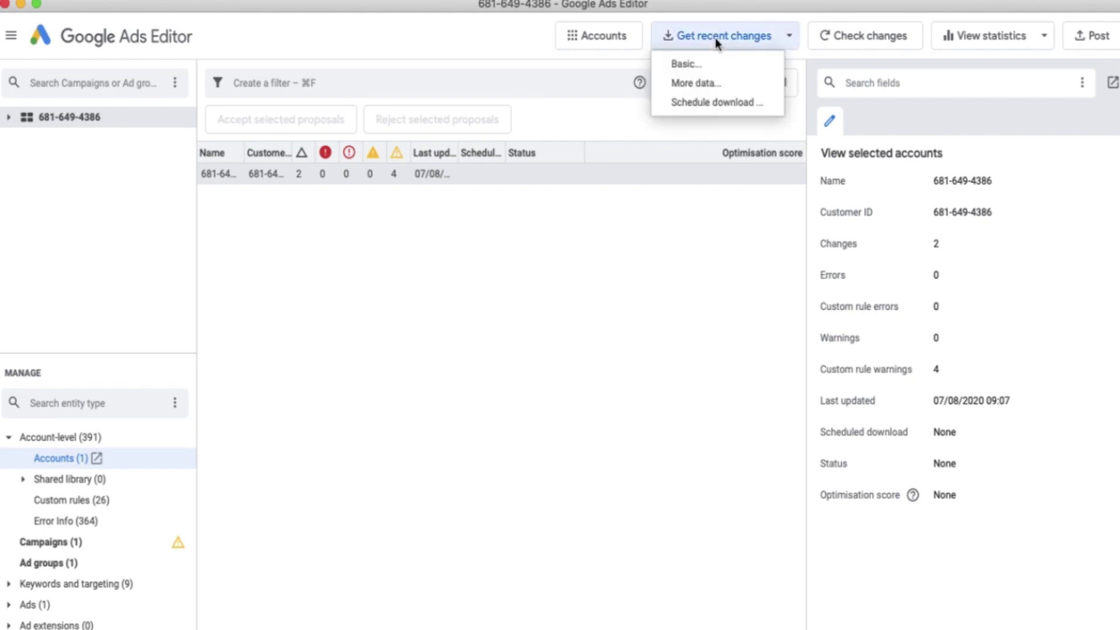
left_click(706, 85)
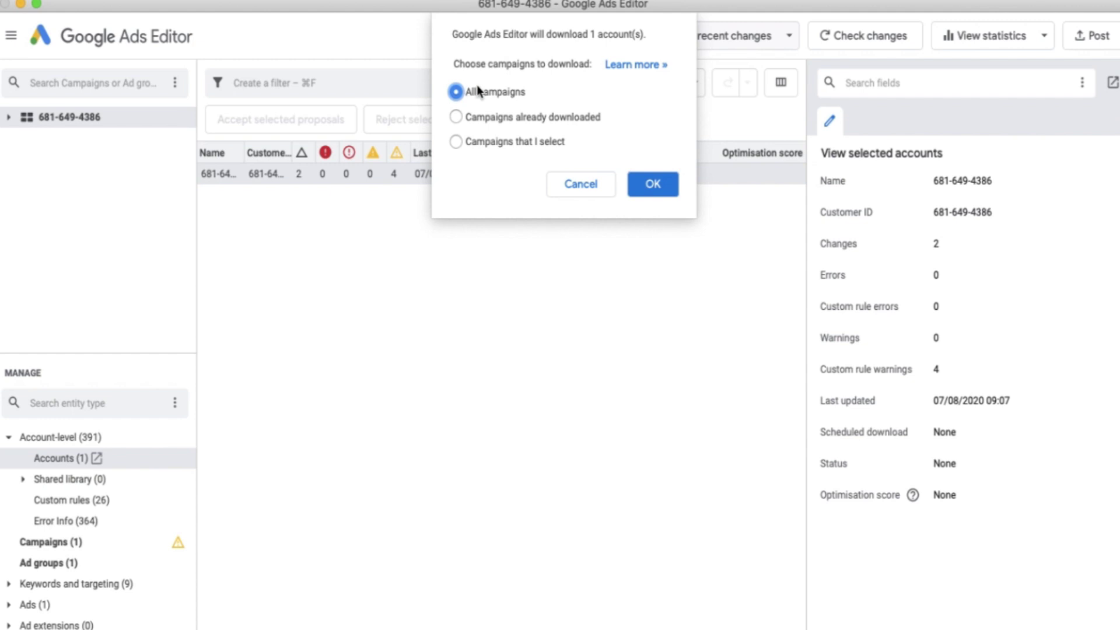
left_click(505, 143)
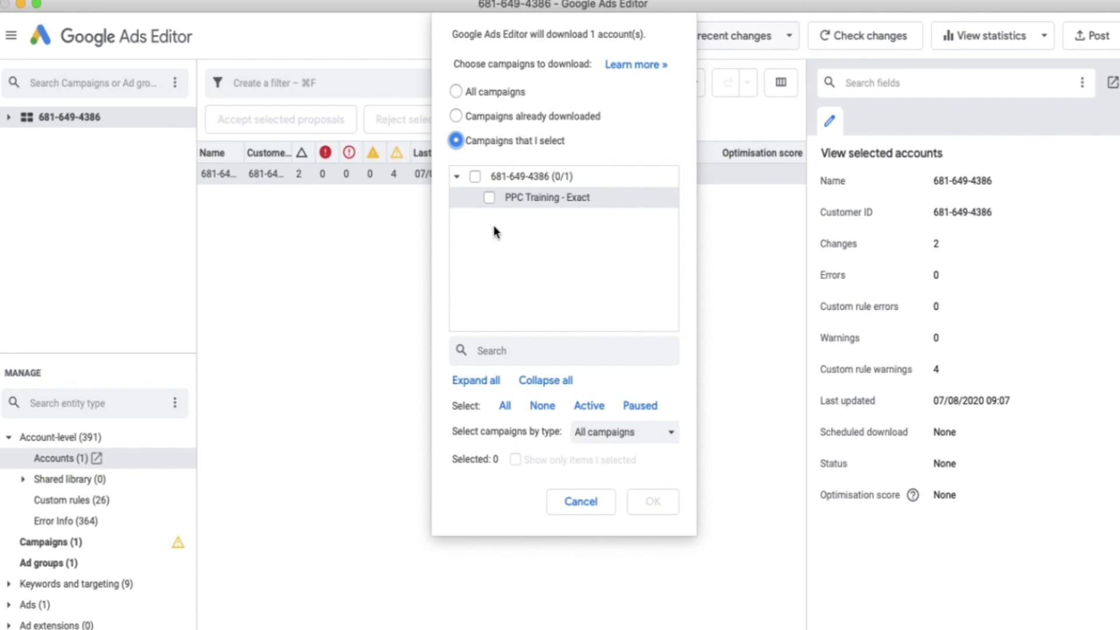
left_click(456, 92)
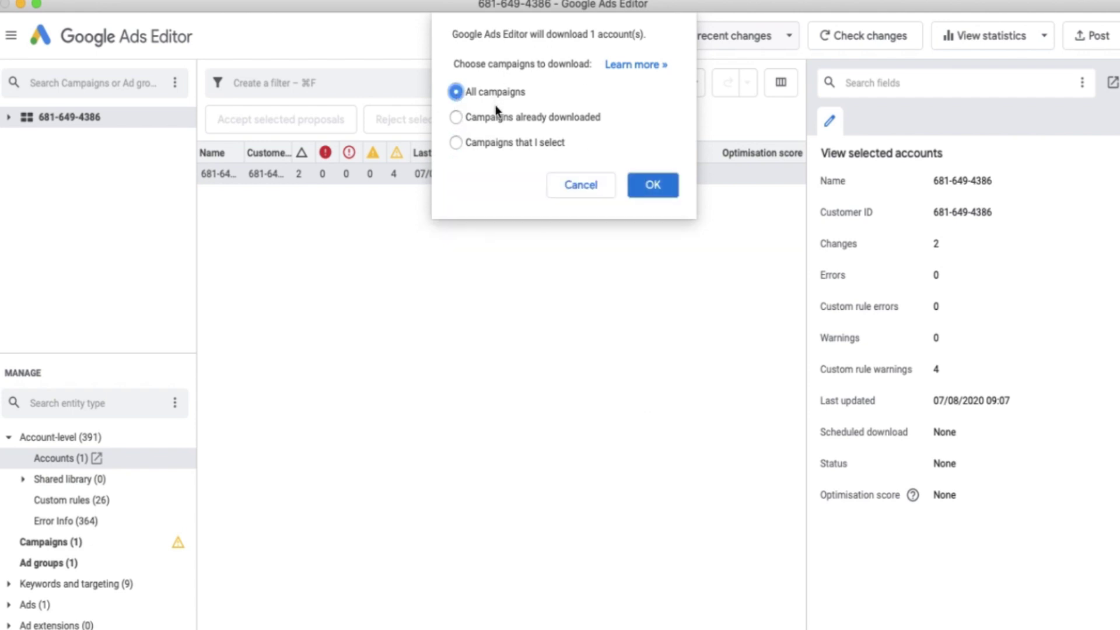
left_click(657, 197)
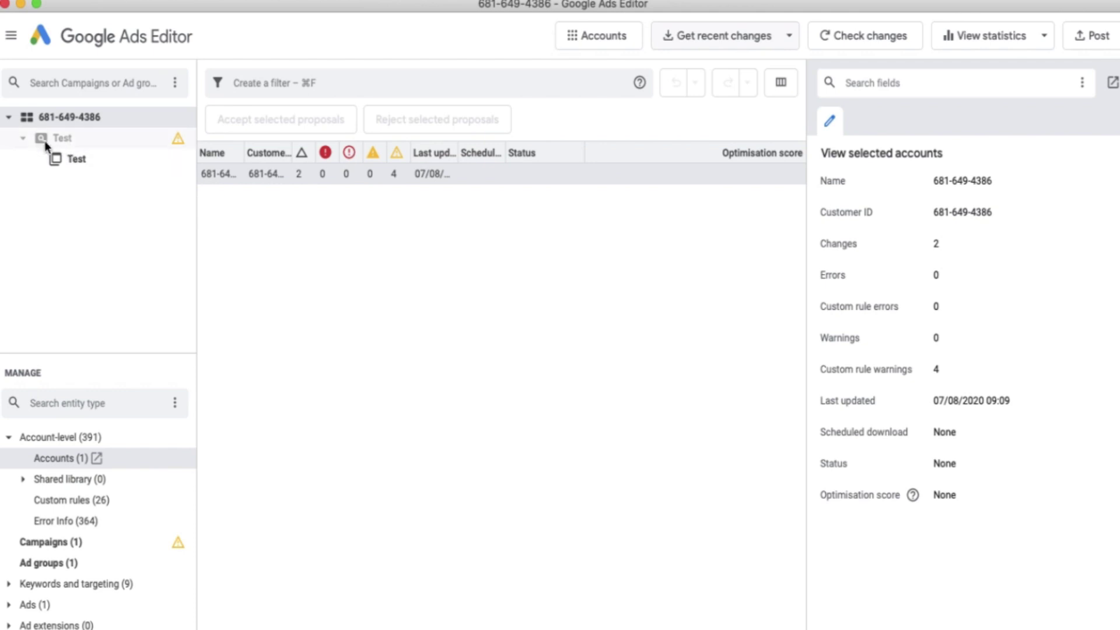
left_click(24, 139)
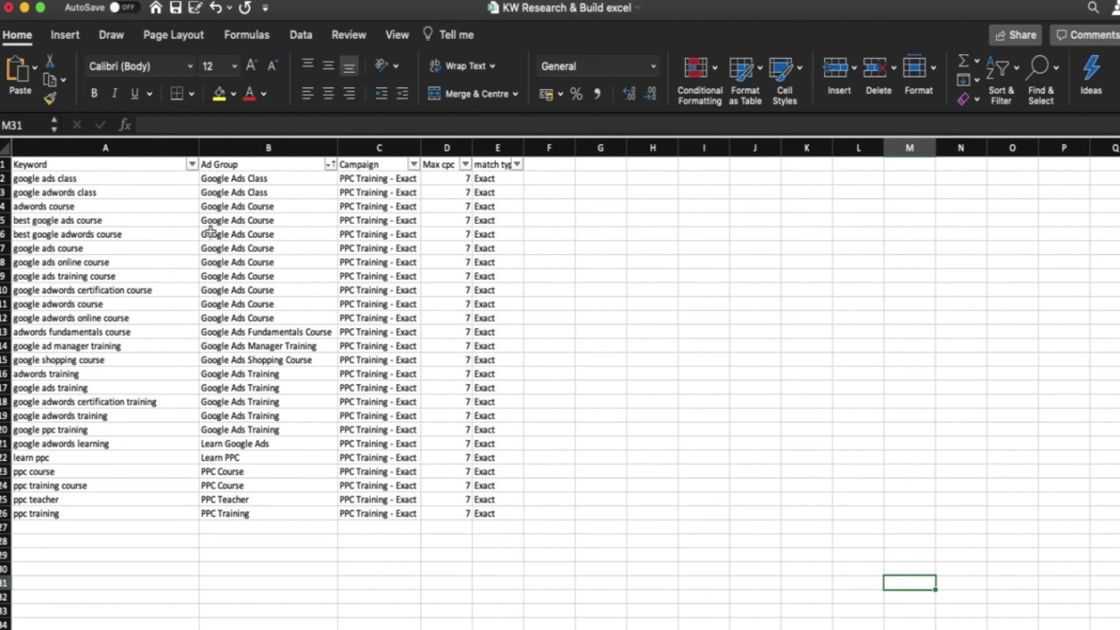
Step: Check the keyword table's column headings in row A1:E1
left_click(106, 165)
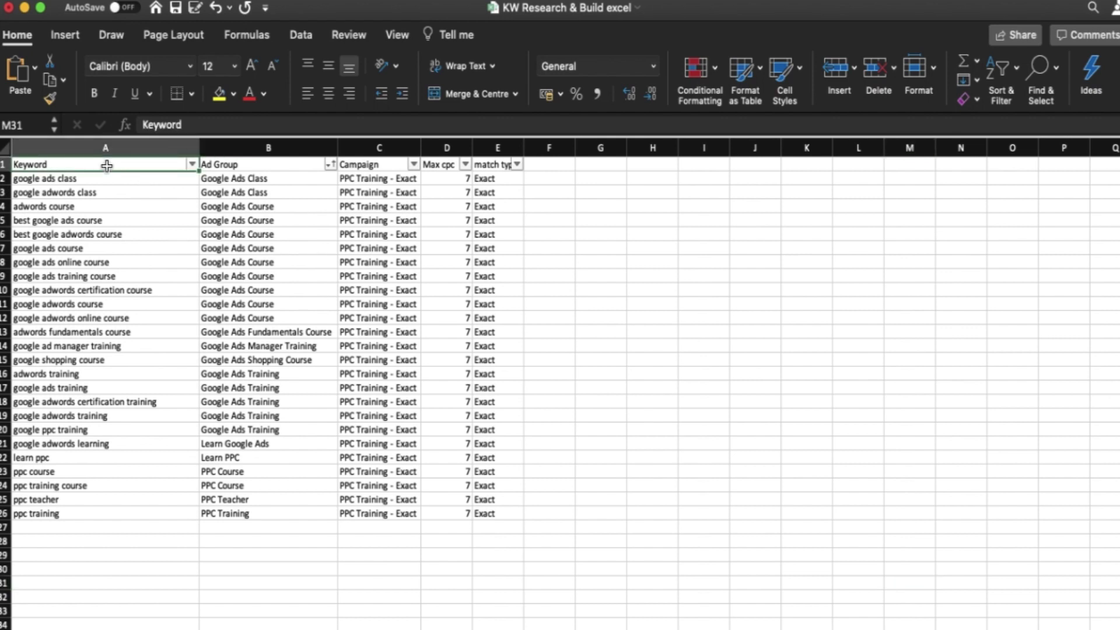
key("Right")
key("Right")
key("Right")
key("Right")
key("Left")
key("Left")
key("Left")
key("Left")
key("Right")
key("Right")
key("Right")
key("Right")
key("Left")
key("Left")
key("Left")
key("Left")
key("Right")
key("Right")
key("Right")
key("Right")
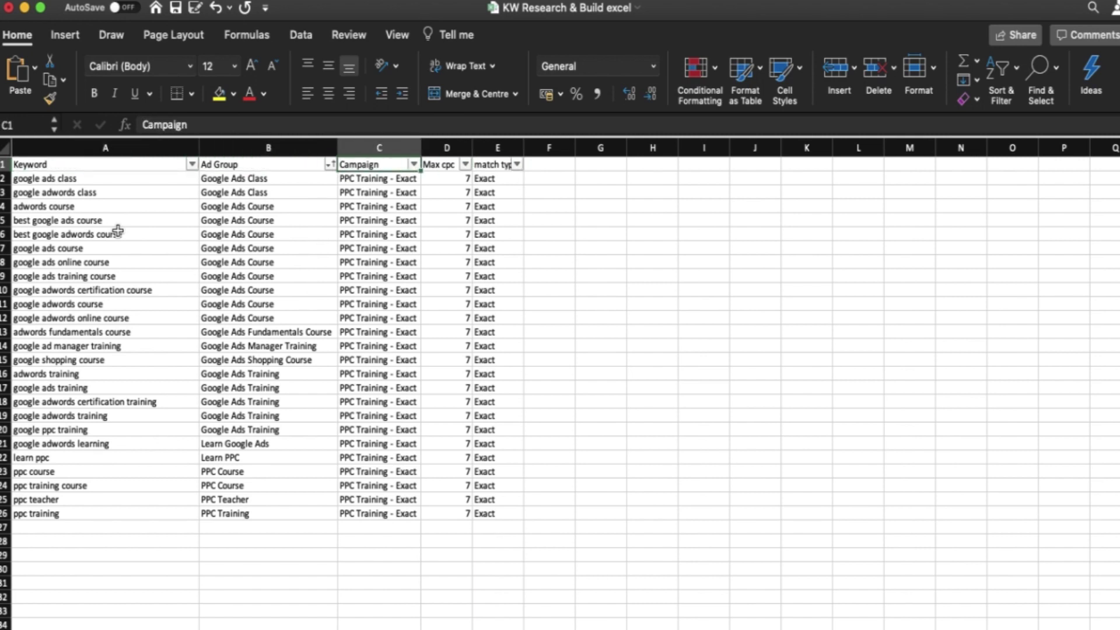
key("Left")
key("Left")
key("Left")
key("Left")
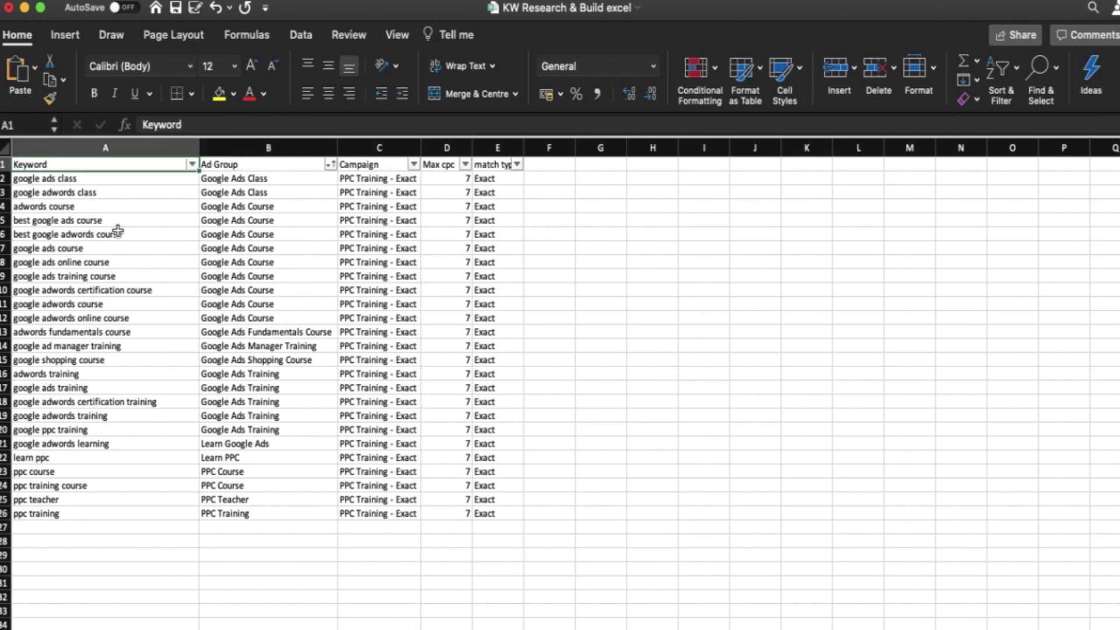
key("Right")
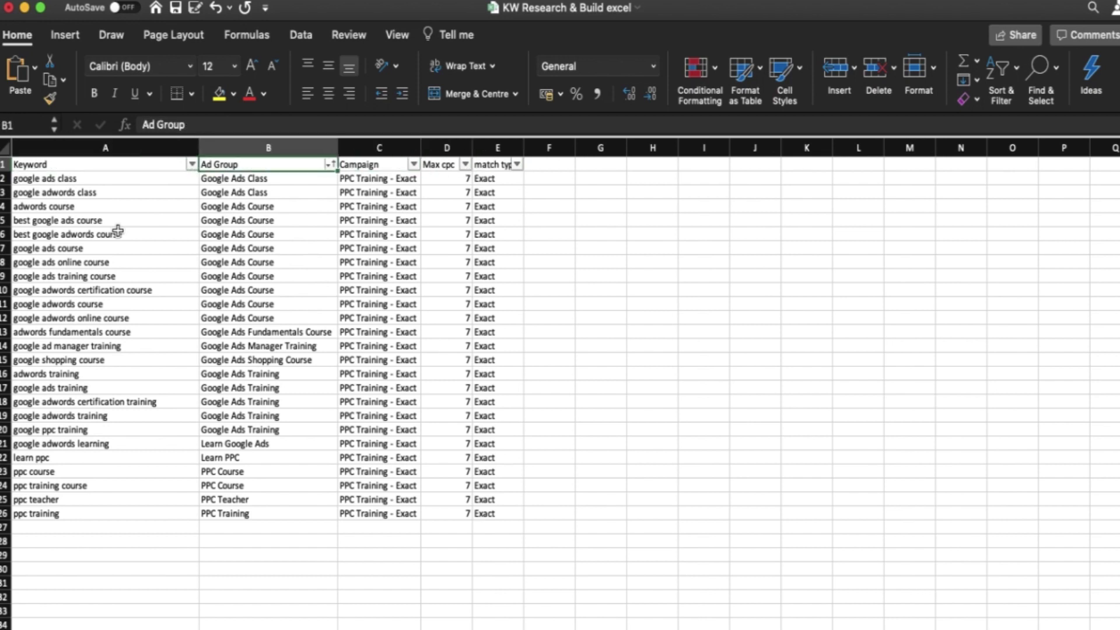
left_click_drag(120, 165, 482, 169)
Step: Copy the whole keyword table A1:E26 and return to Google Ads Editor
left_click(69, 164)
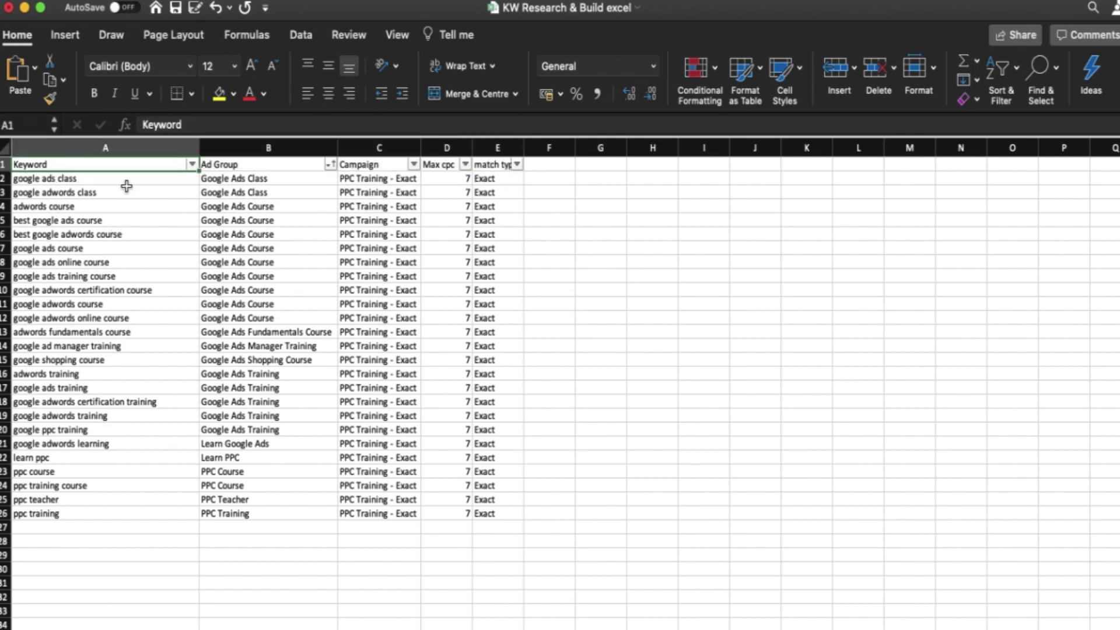
key("super+a")
key("super+c")
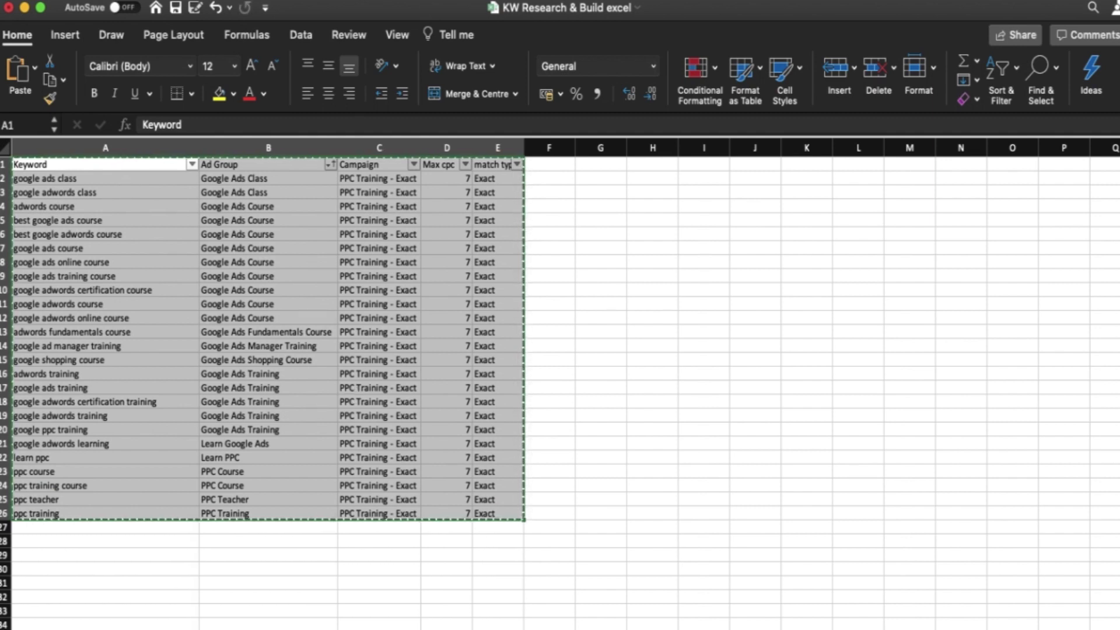
key("super+Tab")
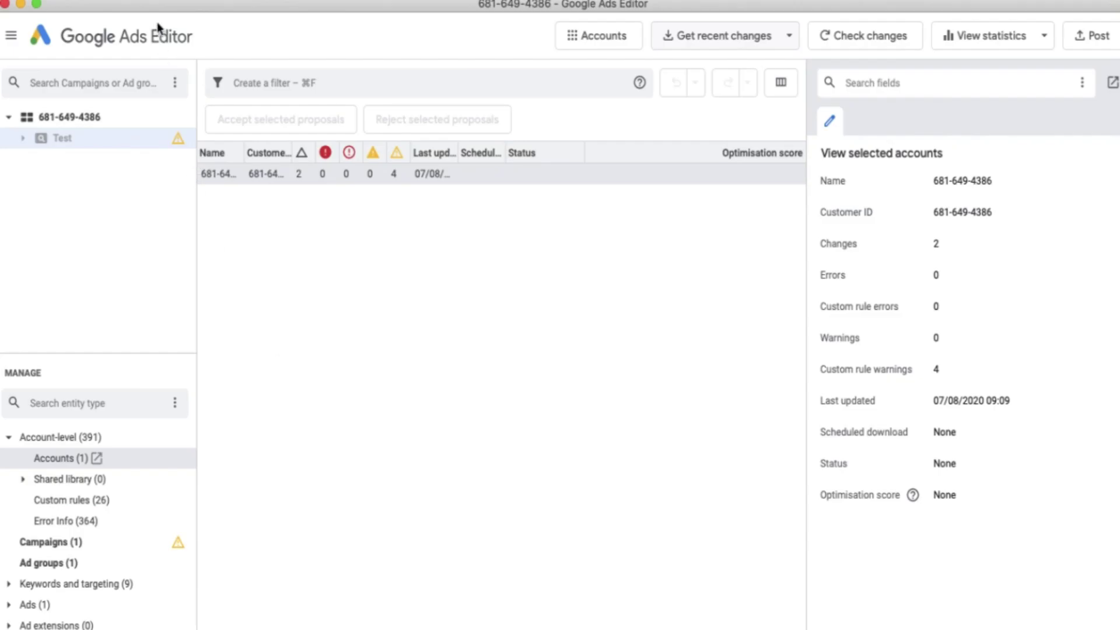
left_click(153, 0)
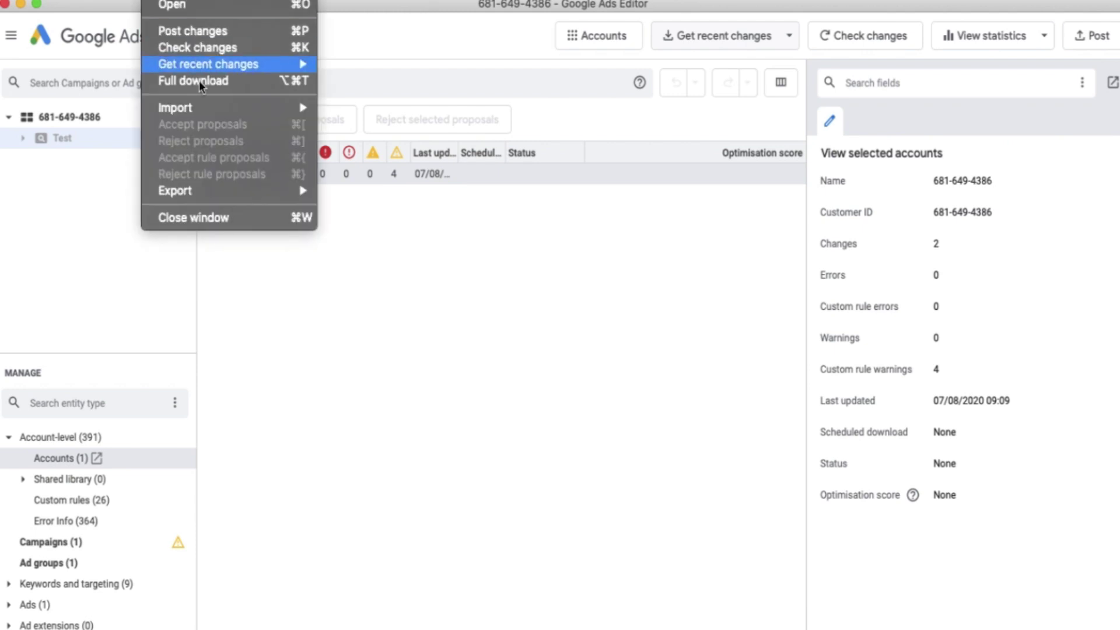
mouse_move(212, 113)
left_click(370, 121)
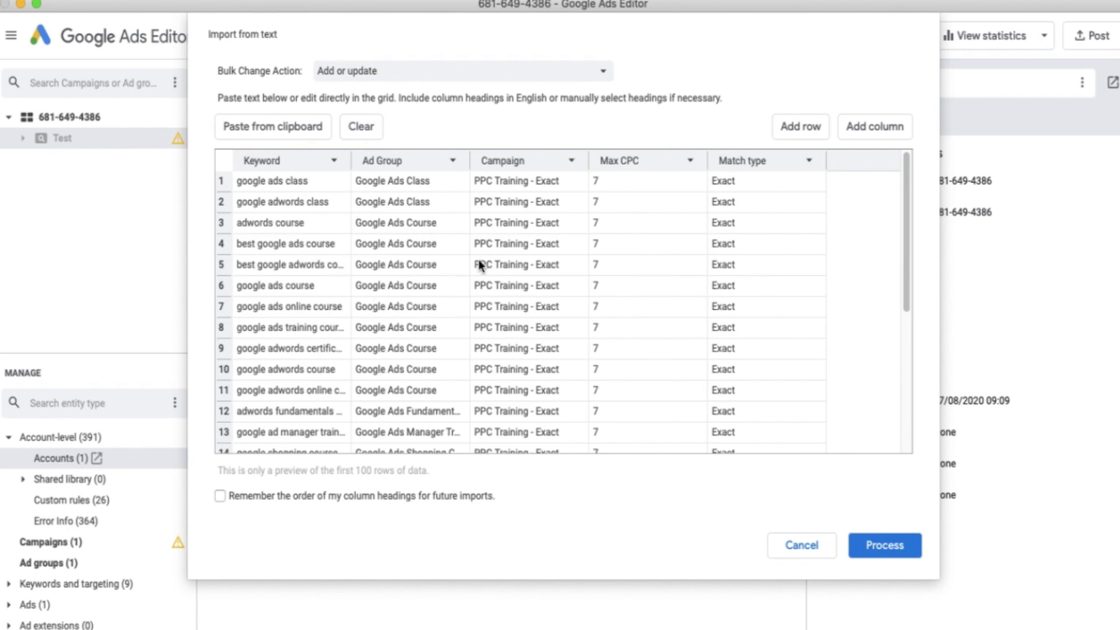
left_click(335, 161)
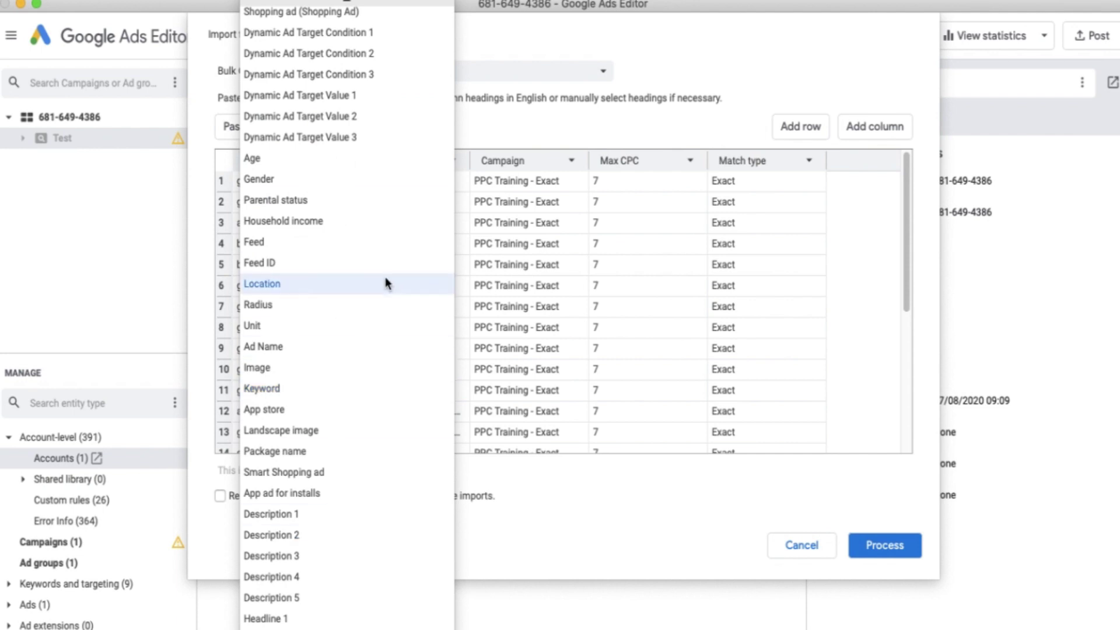
left_click(523, 127)
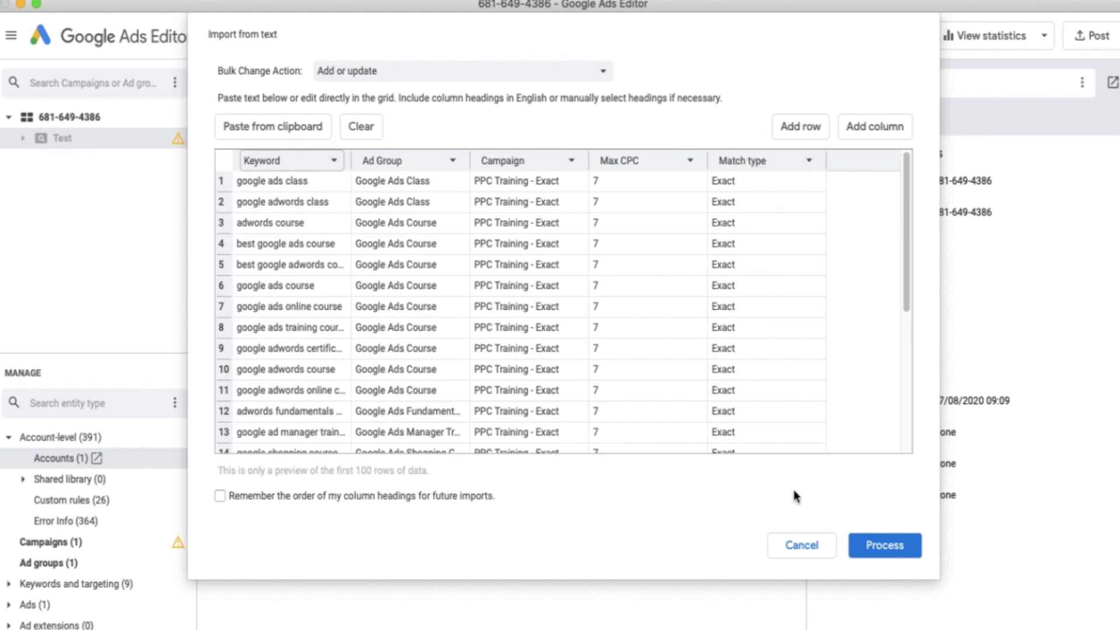
left_click(799, 545)
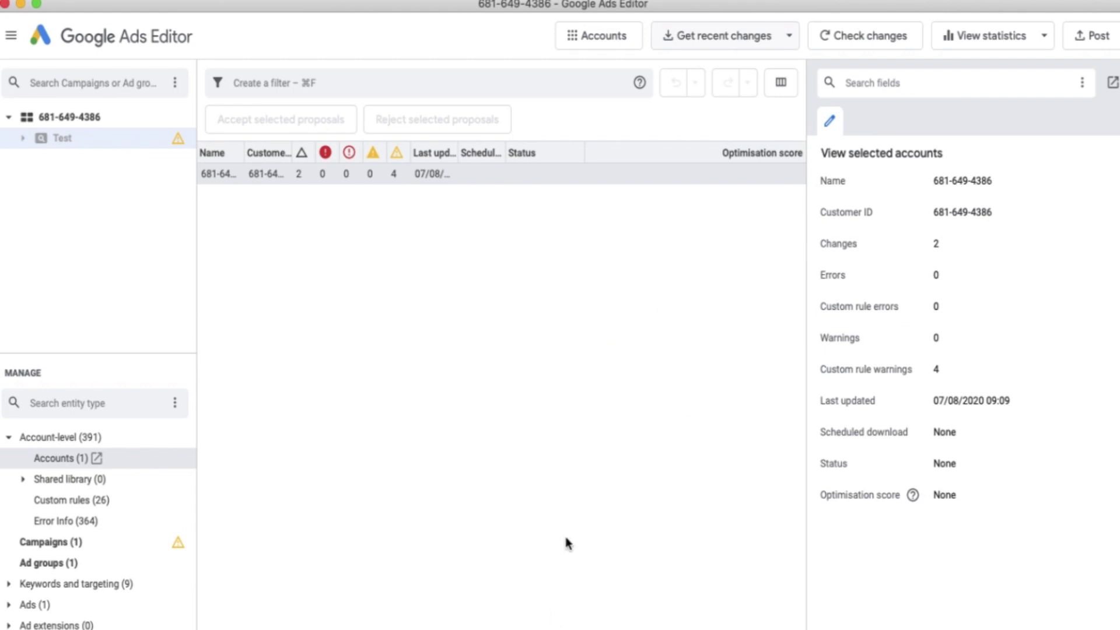
Step: Shorten the E1 header from 'match type' to 'match typ'
key("super+Tab")
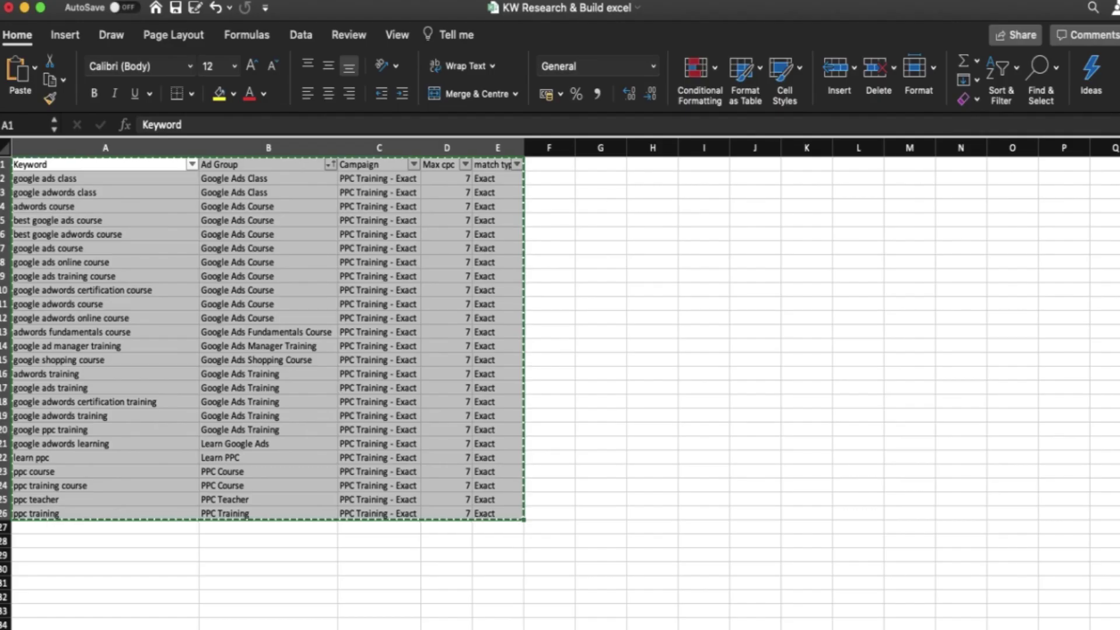
left_click(496, 165)
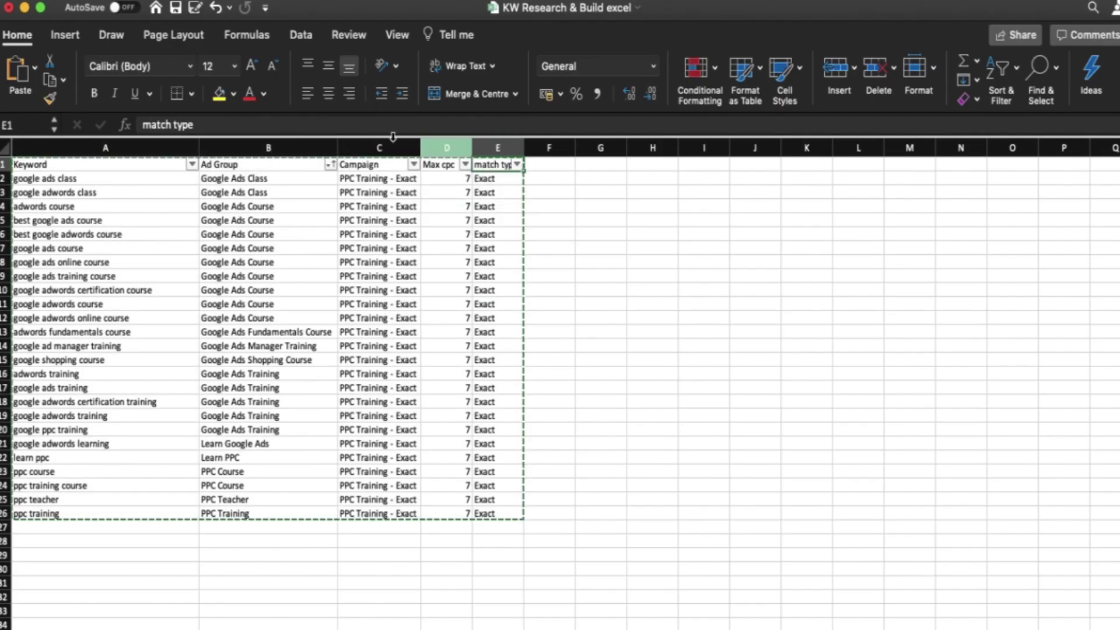
left_click(221, 125)
key("BackSpace")
key("Left")
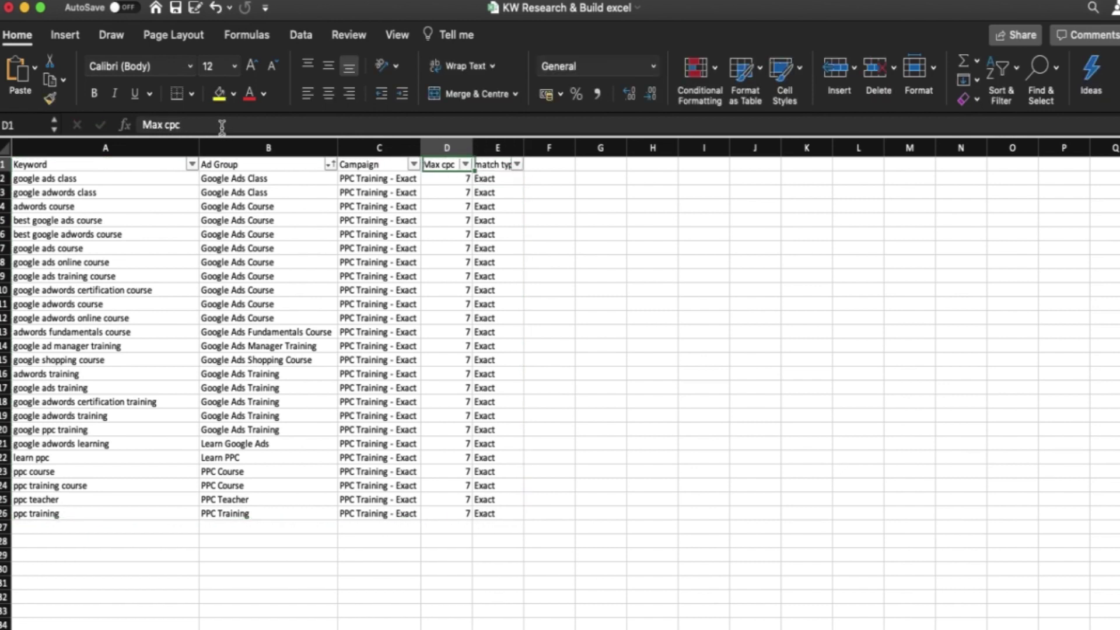
Step: Copy the keyword table A1:E26 and bring up Google Ads Editor's import options
key("Left")
key("Left")
key("Left")
key("super+shift+Right")
key("super+shift+Down")
key("super+c")
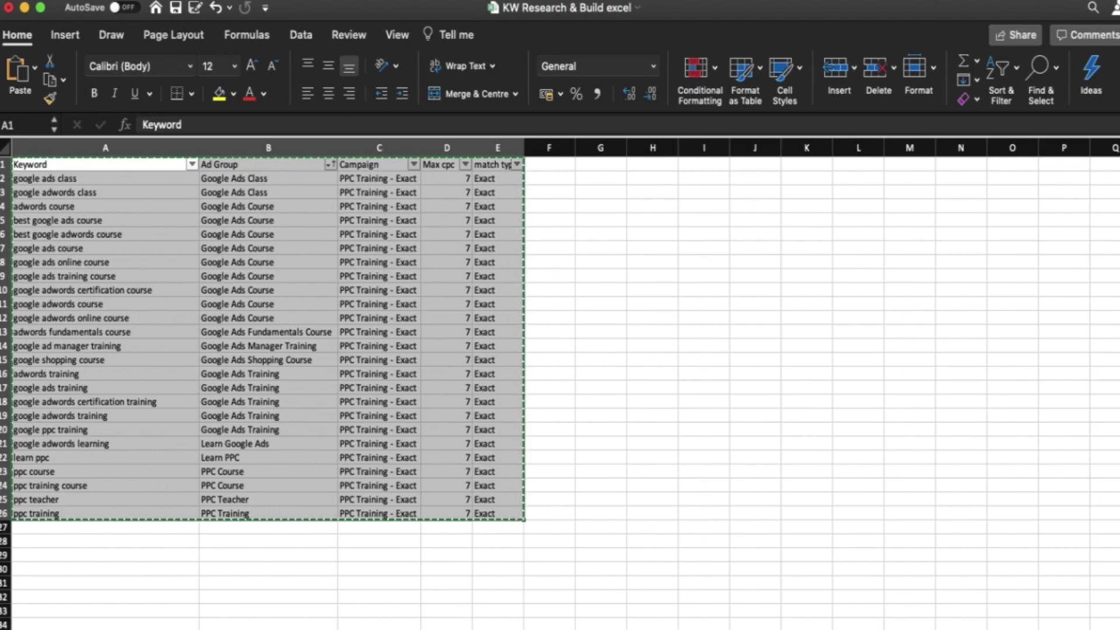
key("super+Tab")
left_click(176, 5)
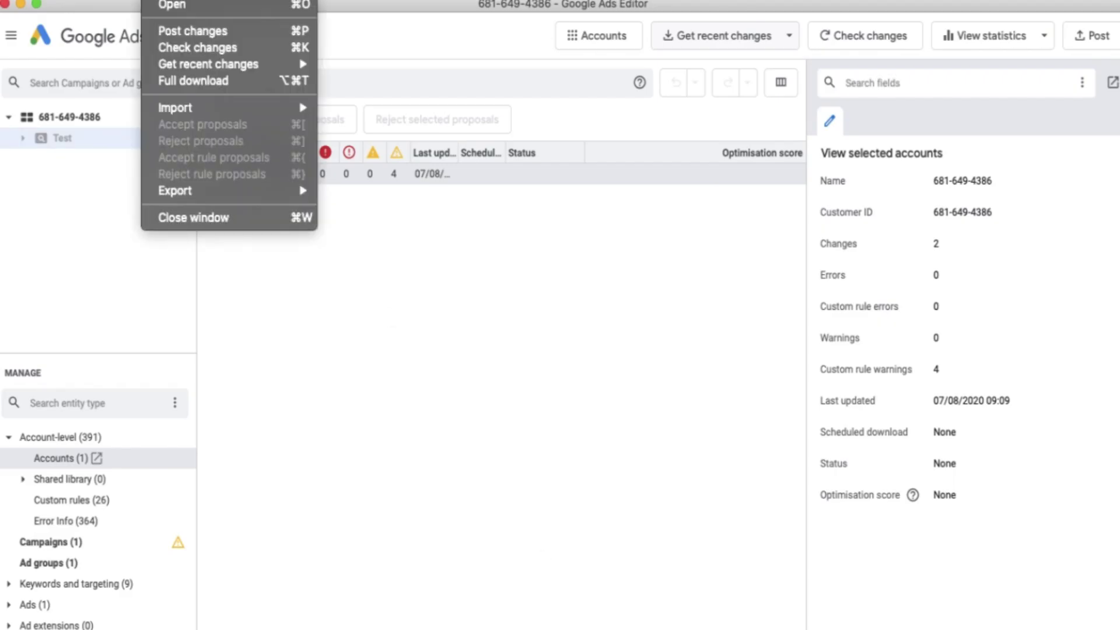
mouse_move(240, 108)
left_click(374, 122)
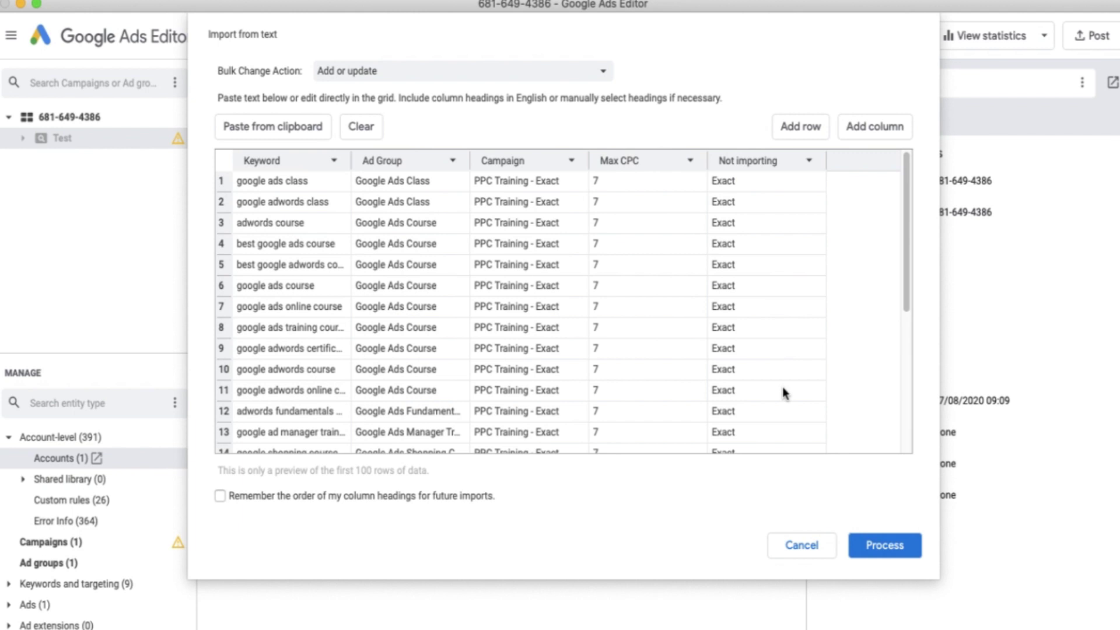
left_click(782, 543)
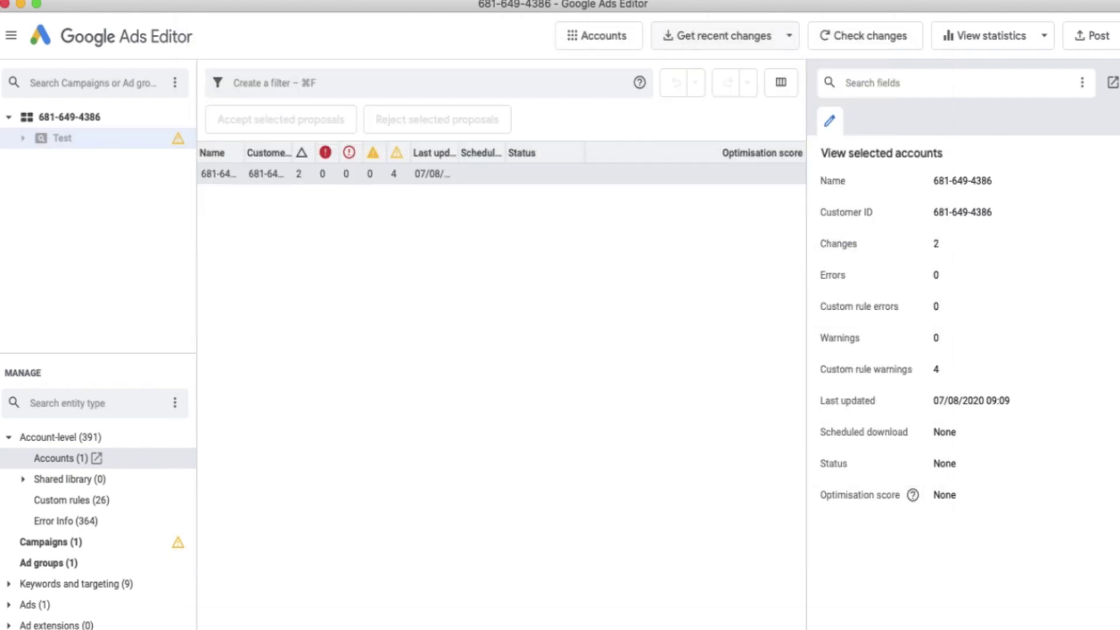
key("super+Tab")
Step: Restore the E1 header to 'match type'
left_click(500, 166)
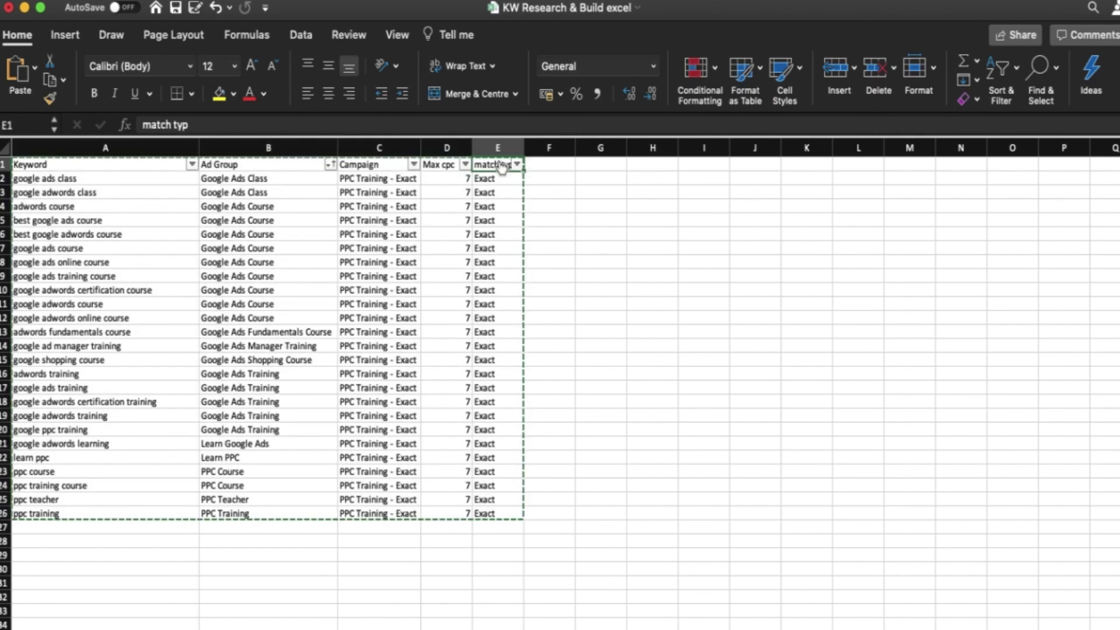
left_click(351, 126)
type("e")
key("Return")
Step: Copy the keyword table A1:E26 again and switch to Google Ads Editor
key("Up")
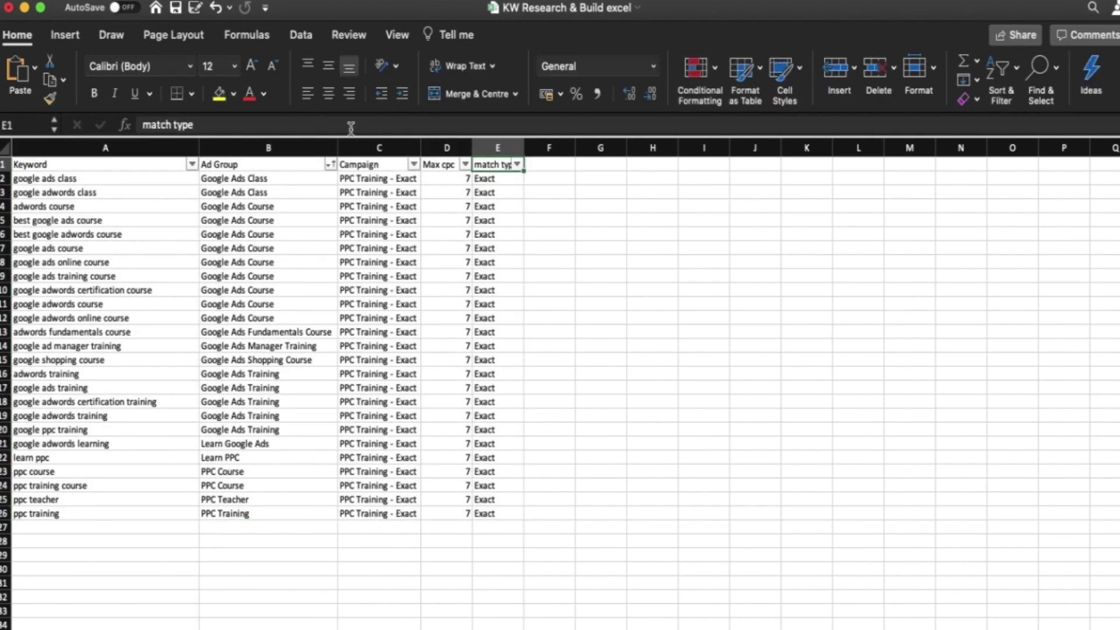
key("ctrl+Home")
key("super+a")
key("super+c")
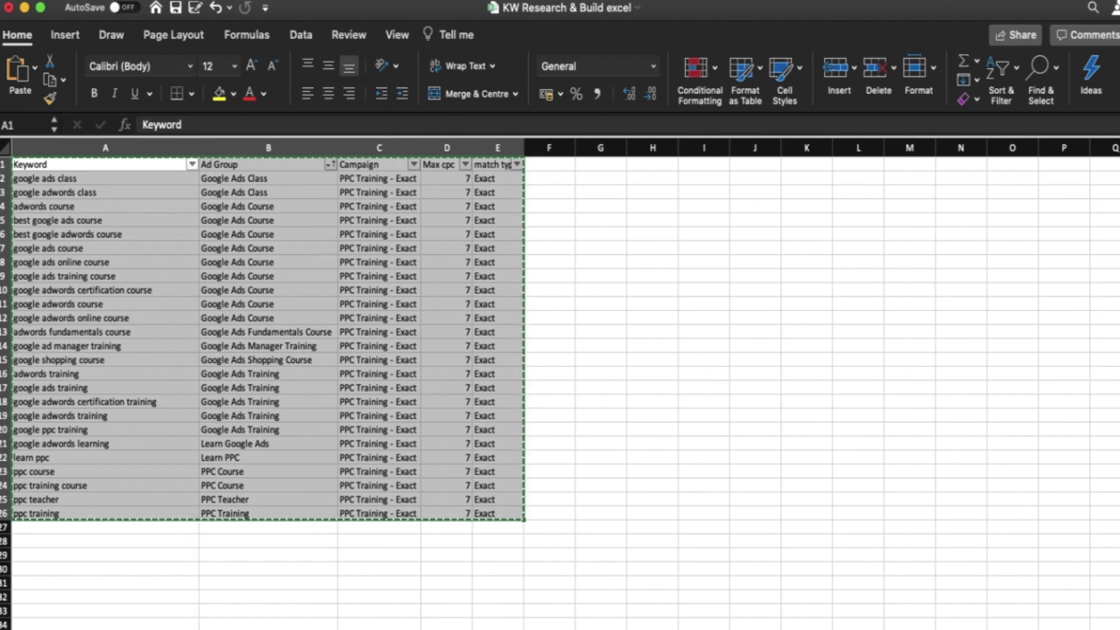
key("super+Tab")
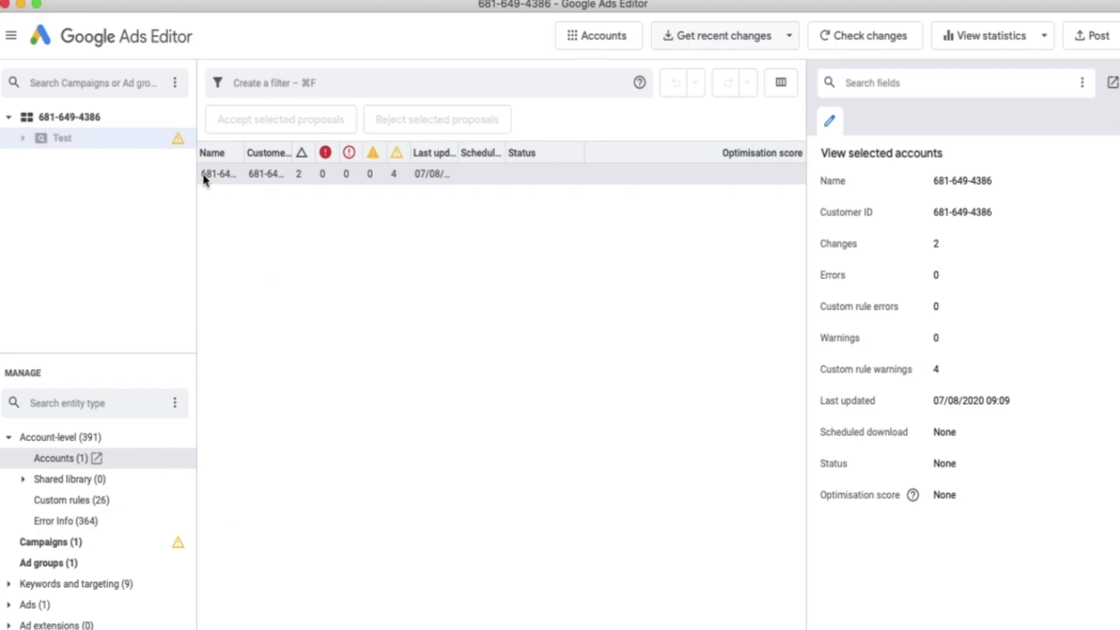
Step: Paste the keyword table into Import > Paste text, process, and finish: 10 ad groups, 24 keywords
left_click(160, 1)
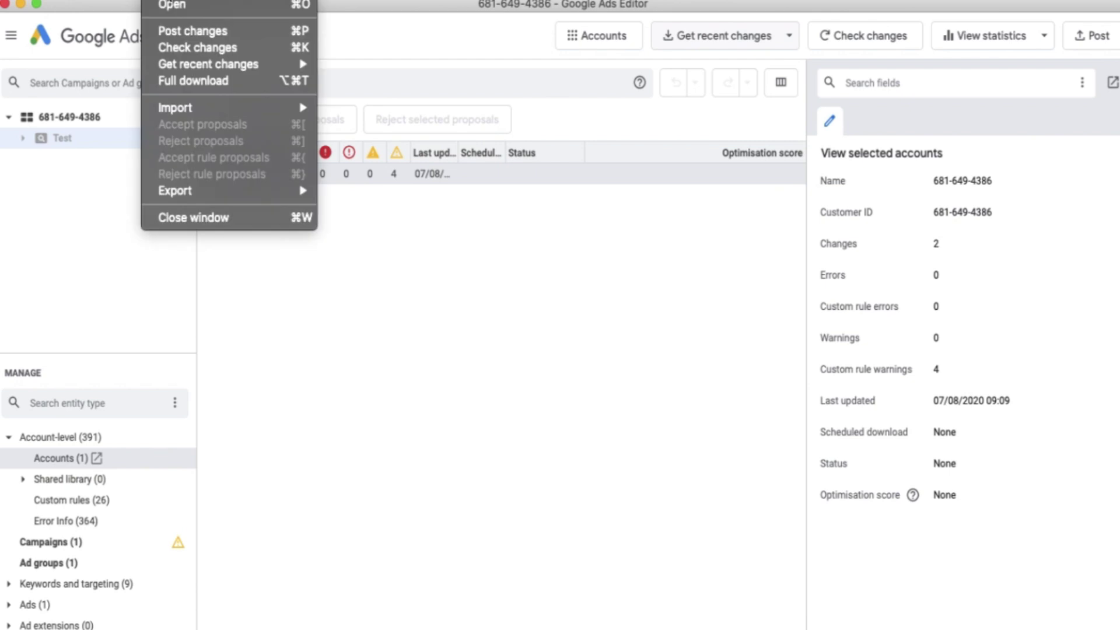
mouse_move(220, 107)
left_click(351, 125)
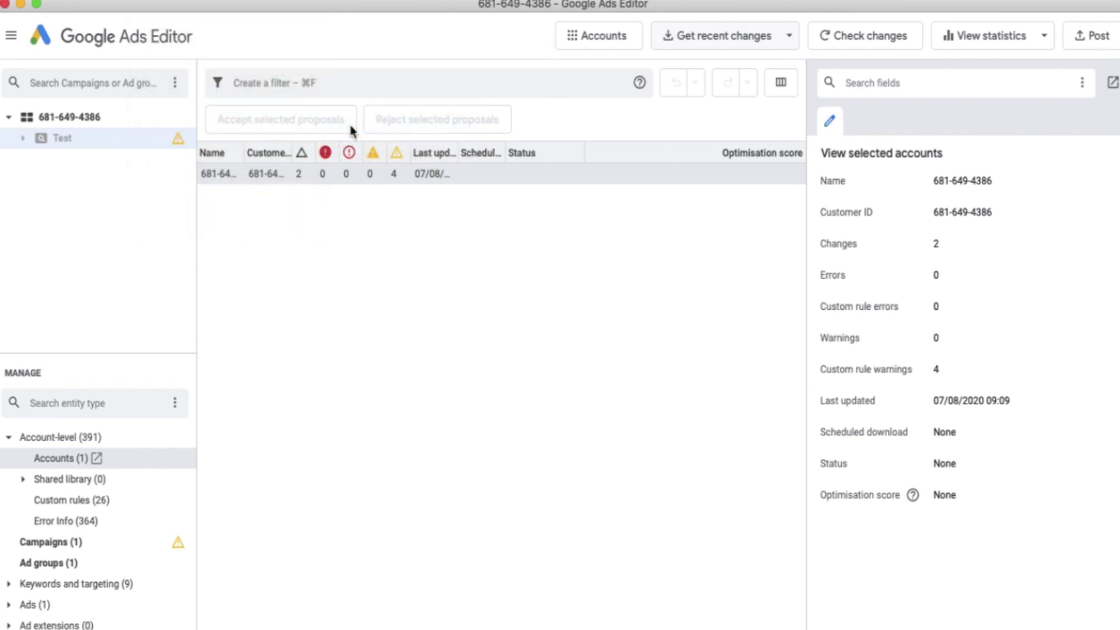
key("super+v")
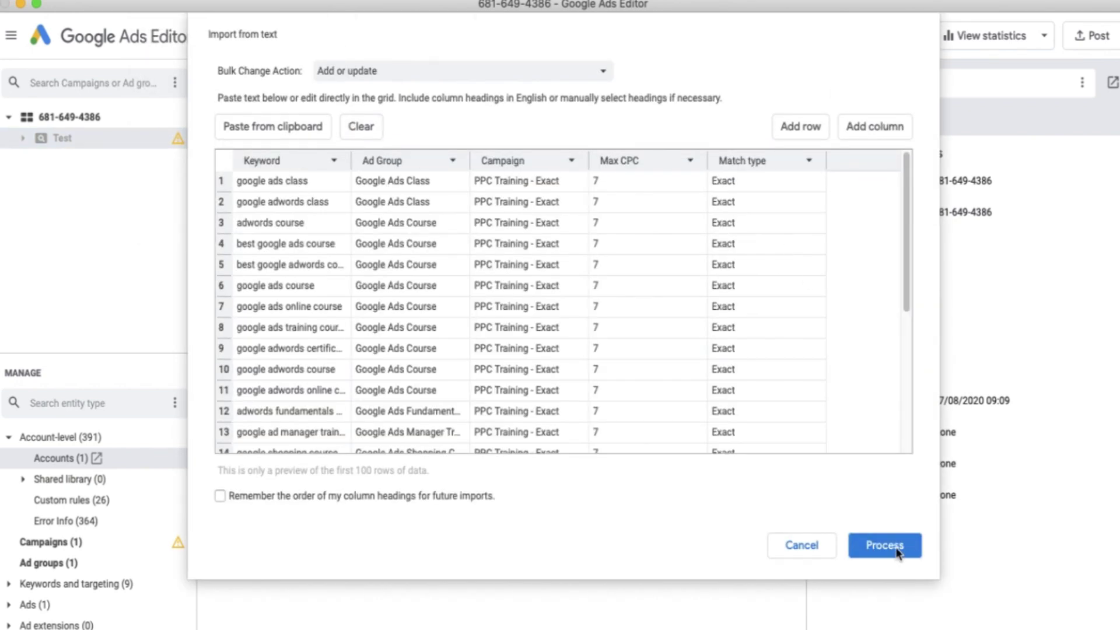
left_click(890, 545)
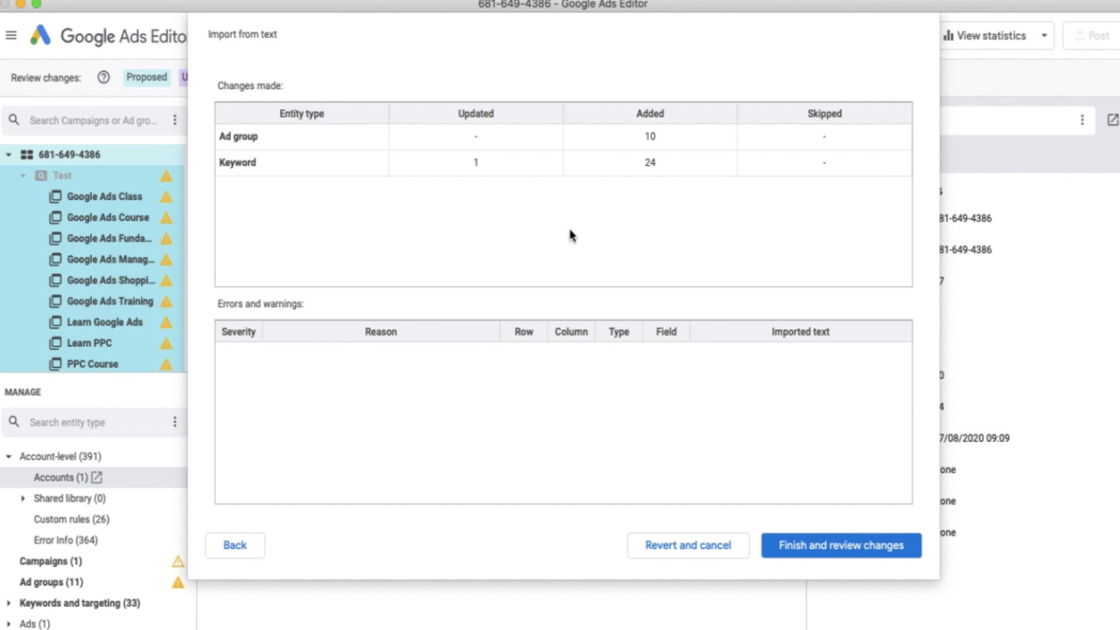
left_click(822, 547)
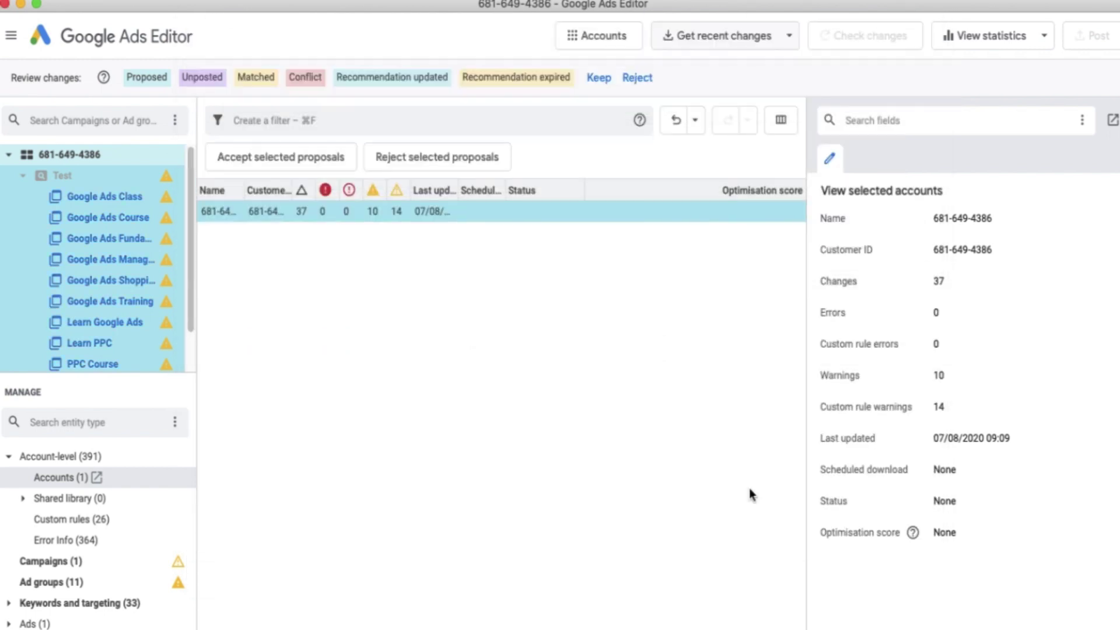
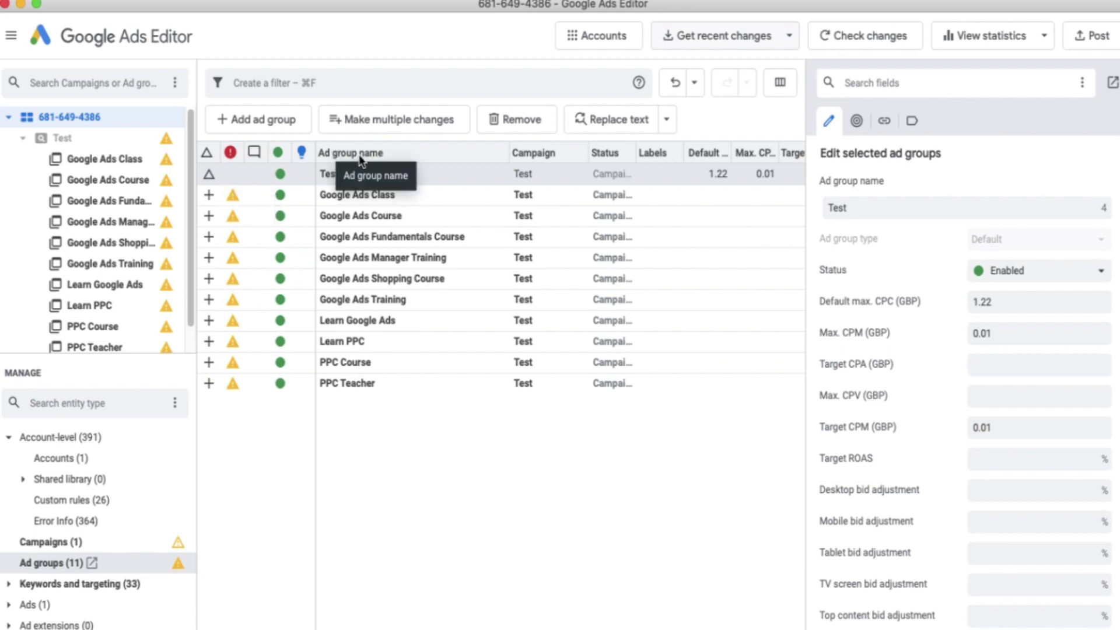
Step: Sort by change status and give ad groups Google Ads Class through PPC Teacher a 1.00 default max. CPC
left_click(340, 153)
left_click(206, 153)
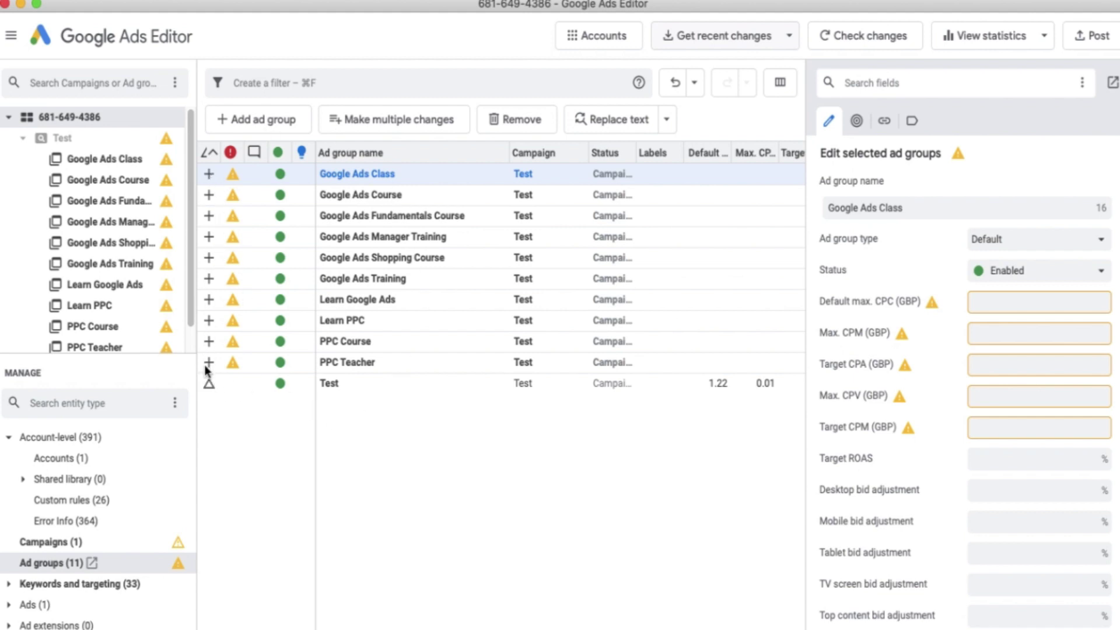
left_click(350, 364, "shift")
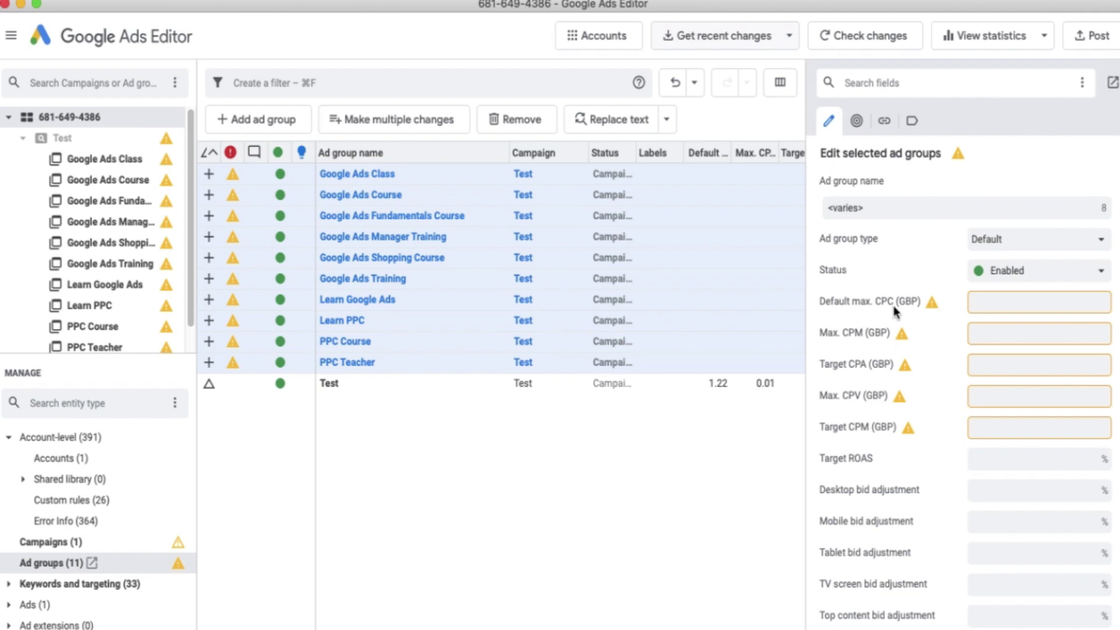
left_click(991, 302)
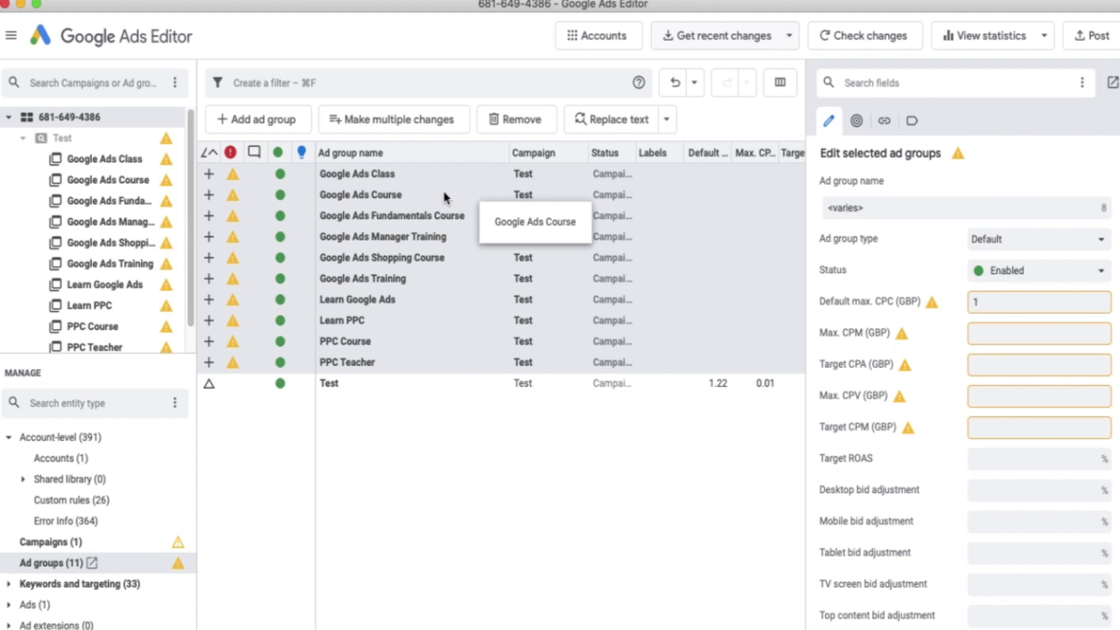
left_click(386, 192)
left_click(387, 193)
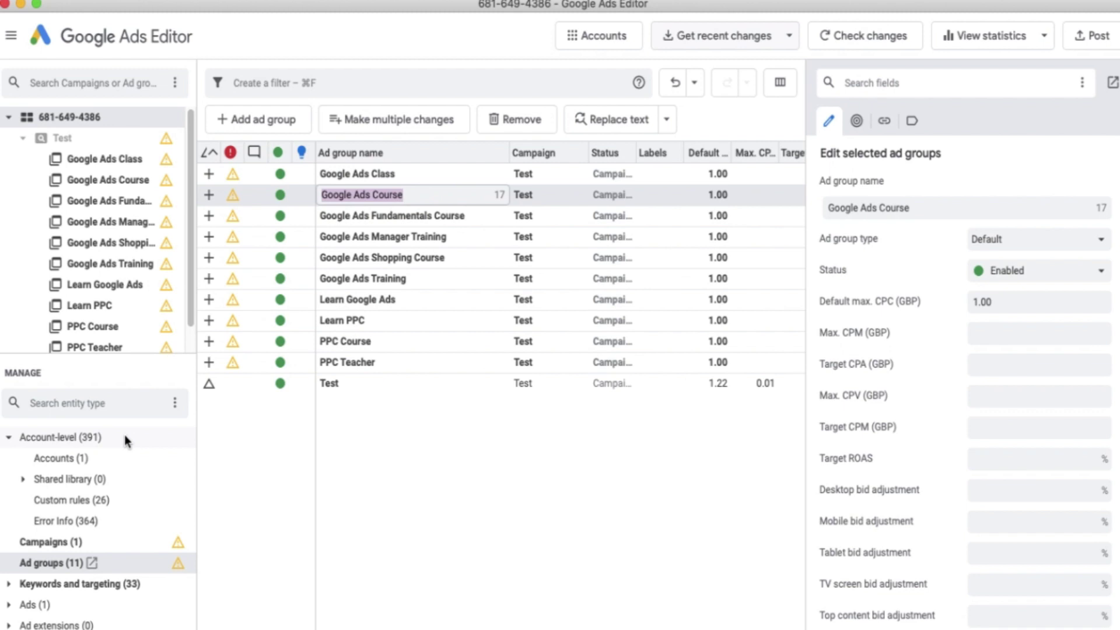
left_click(8, 585)
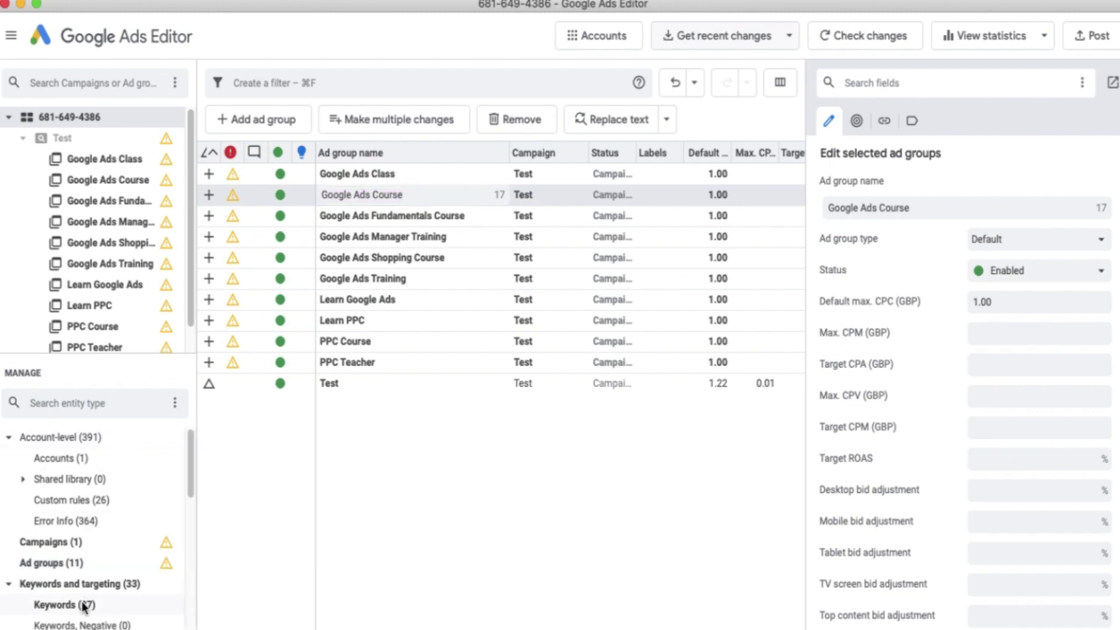
Step: Show the keyword list and sort it by change status
left_click(84, 607)
scroll(387, 267, "down", 2)
scroll(386, 268, "right", 2)
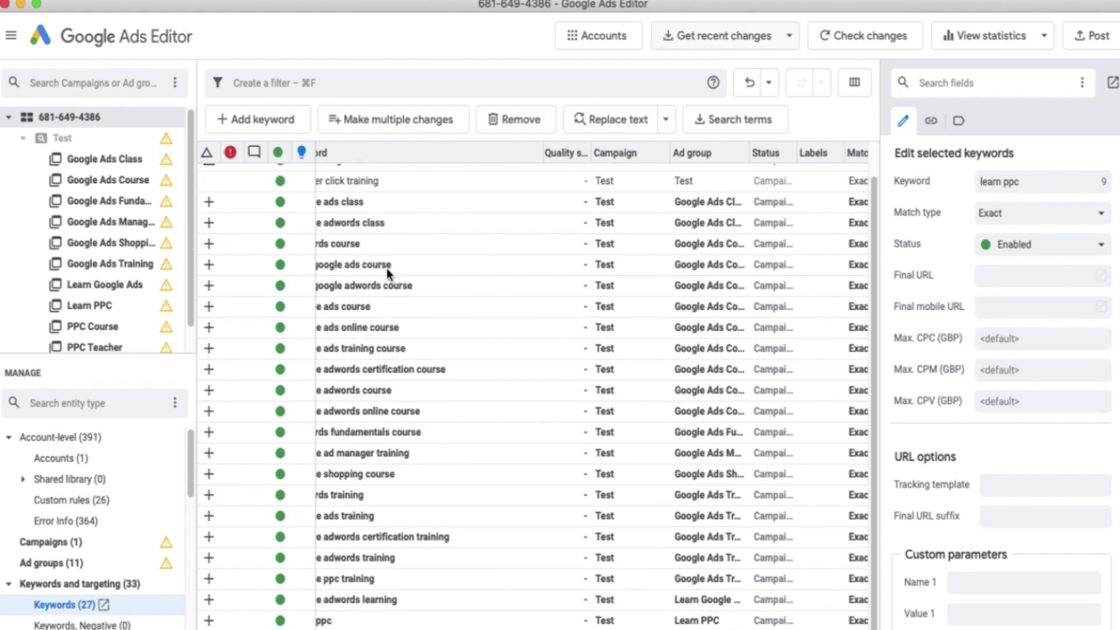
scroll(387, 268, "left", 2)
scroll(387, 267, "down", 1)
scroll(388, 274, "up", 3)
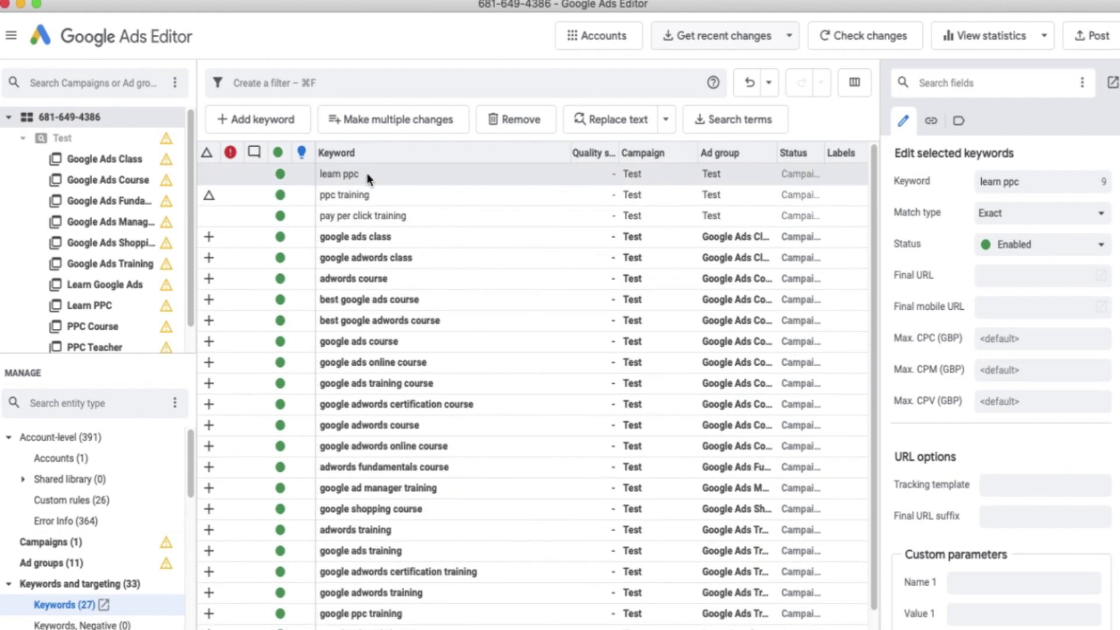
scroll(373, 393, "down", 1)
scroll(374, 393, "up", 2)
left_click(211, 155)
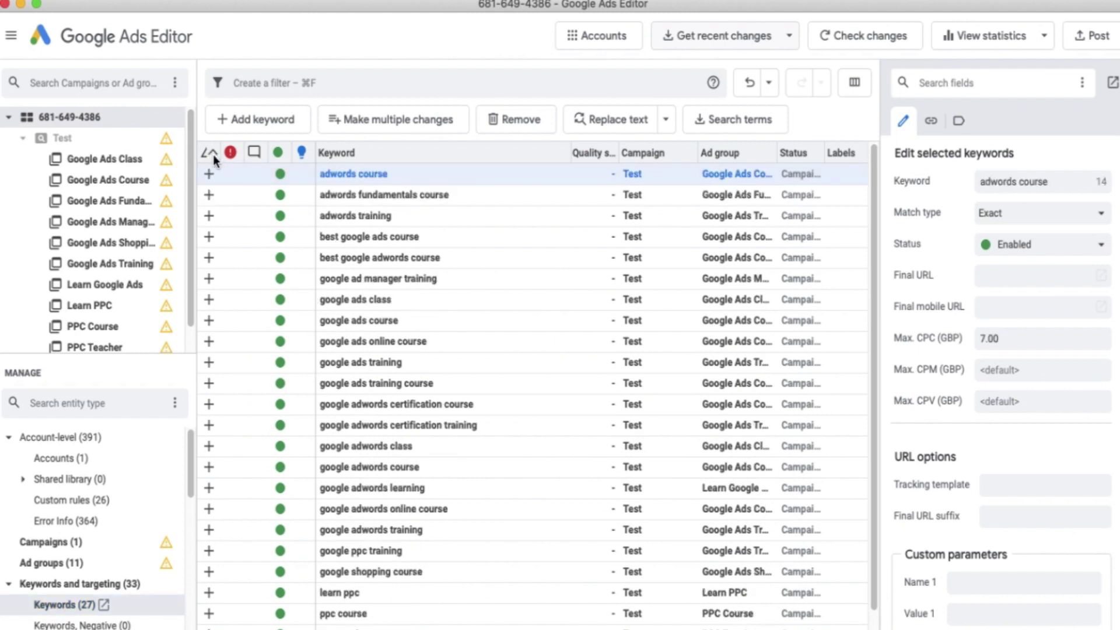
scroll(315, 243, "down", 3)
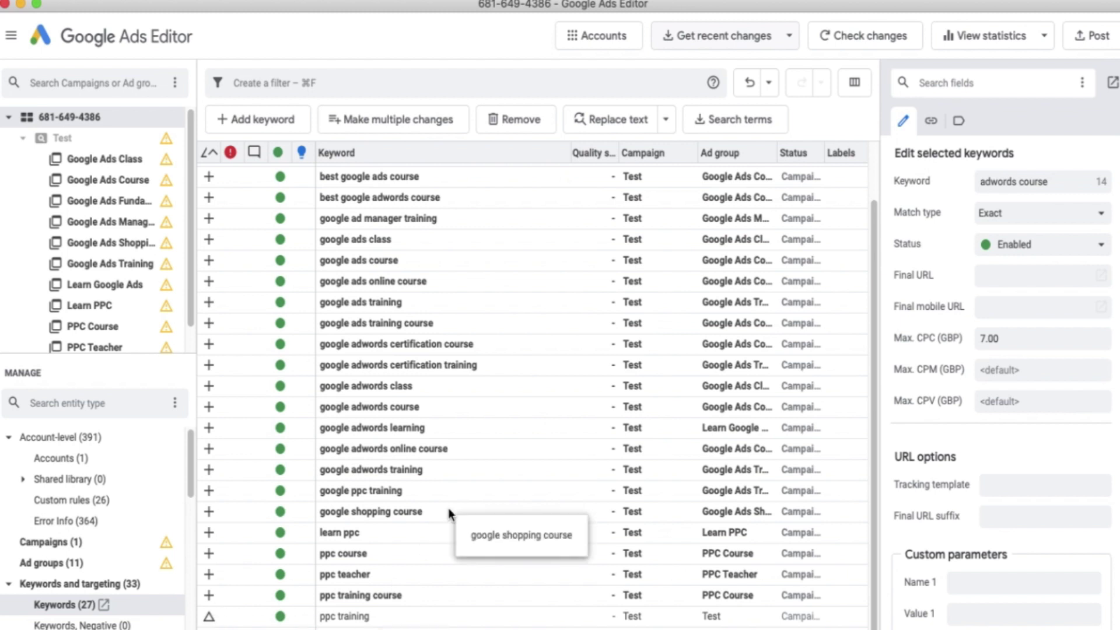
scroll(449, 514, "up", 3)
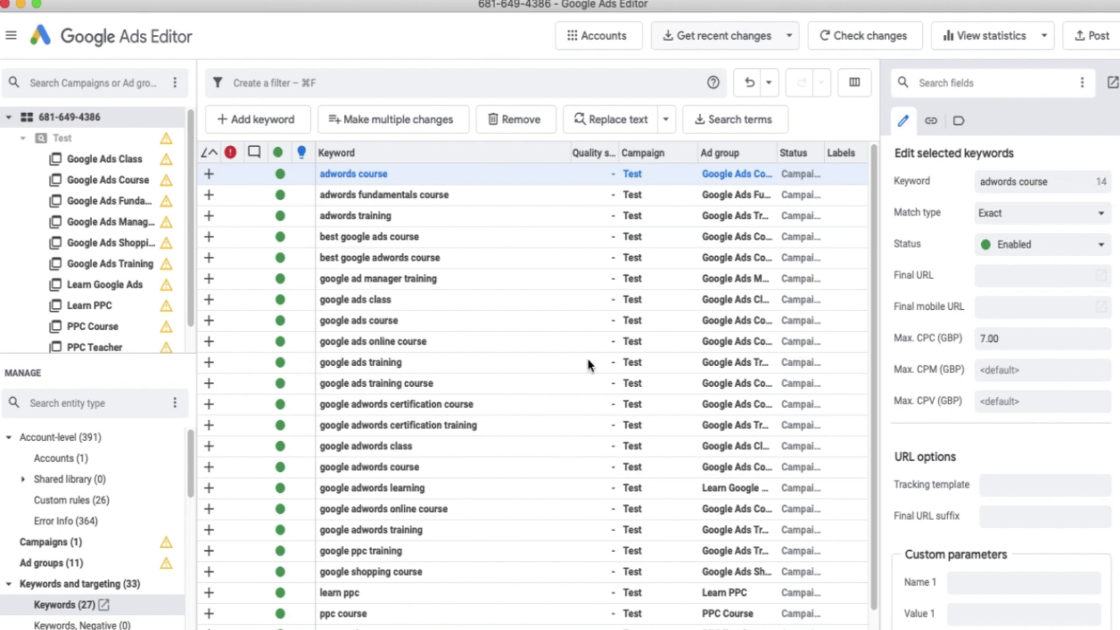
Step: Check the exact-match keywords with 7.00 max. CPC, then show all of the Test campaign's keywords
left_click(435, 258)
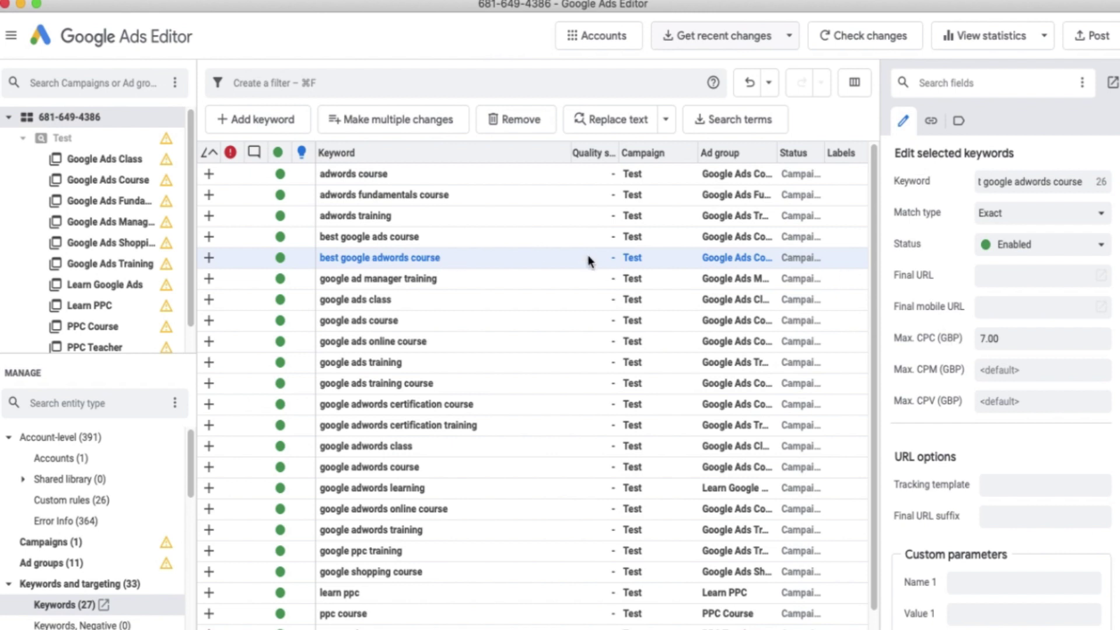
left_click(440, 174)
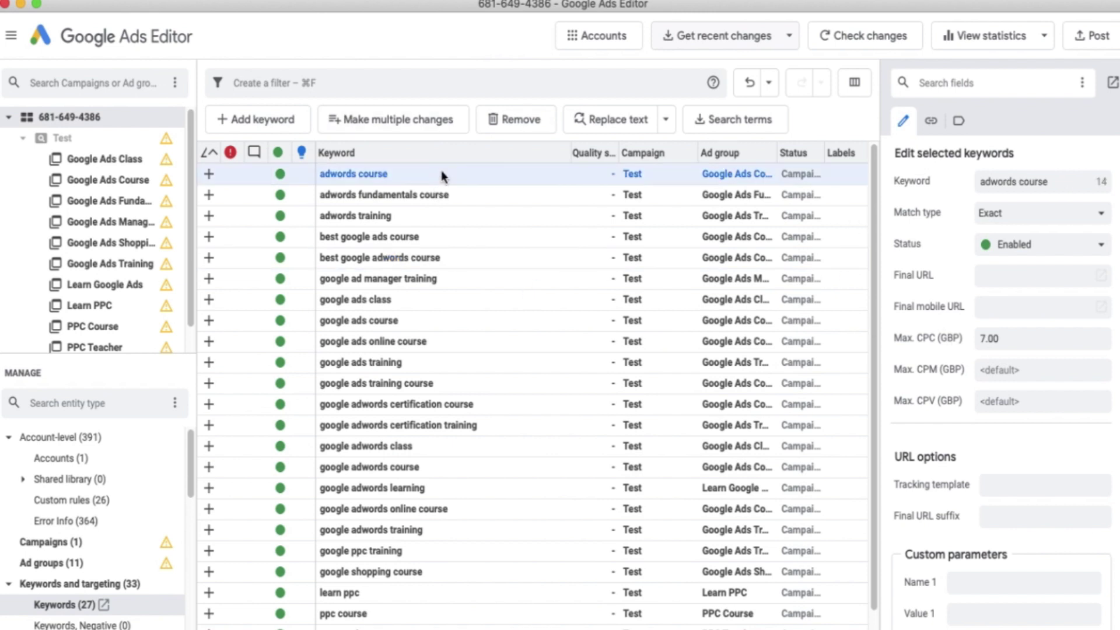
scroll(499, 358, "down", 3)
left_click(401, 595, "shift")
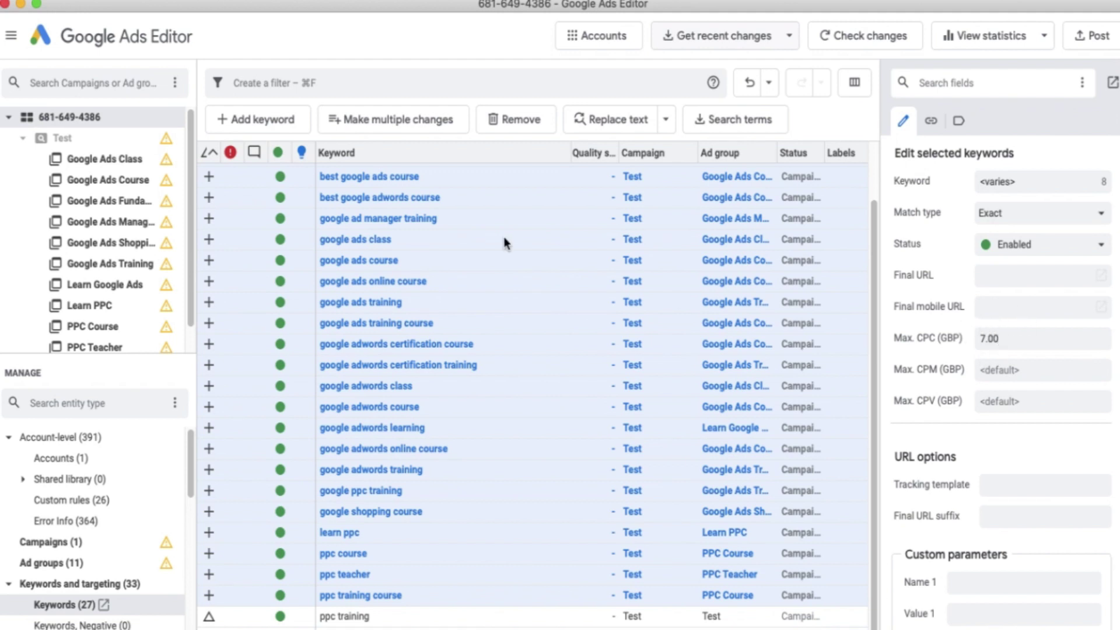
double_click(454, 256)
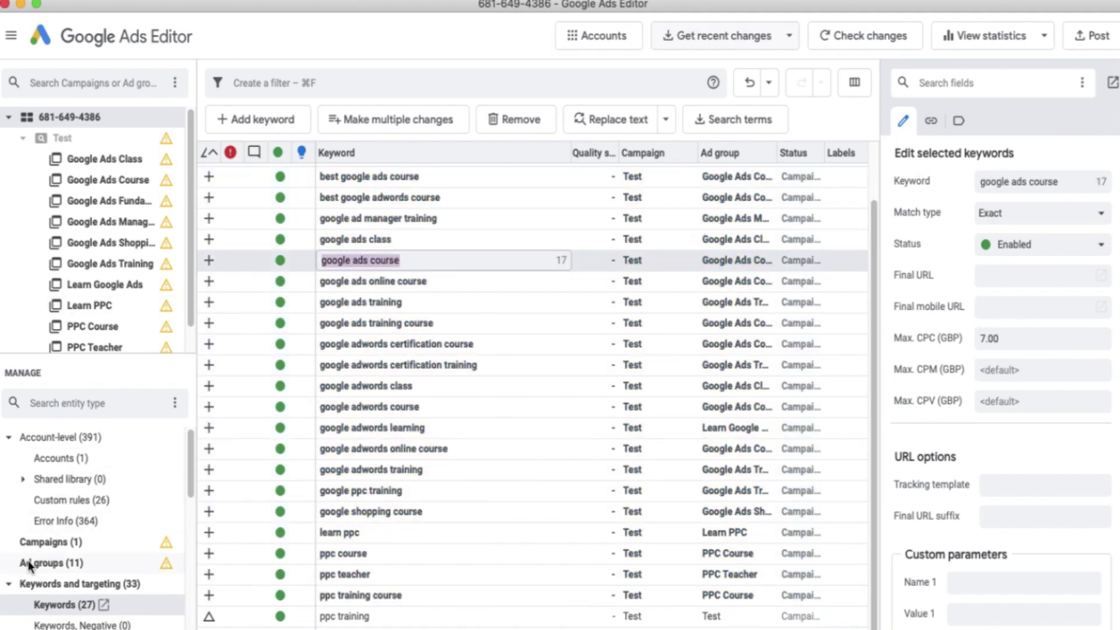
left_click(9, 584)
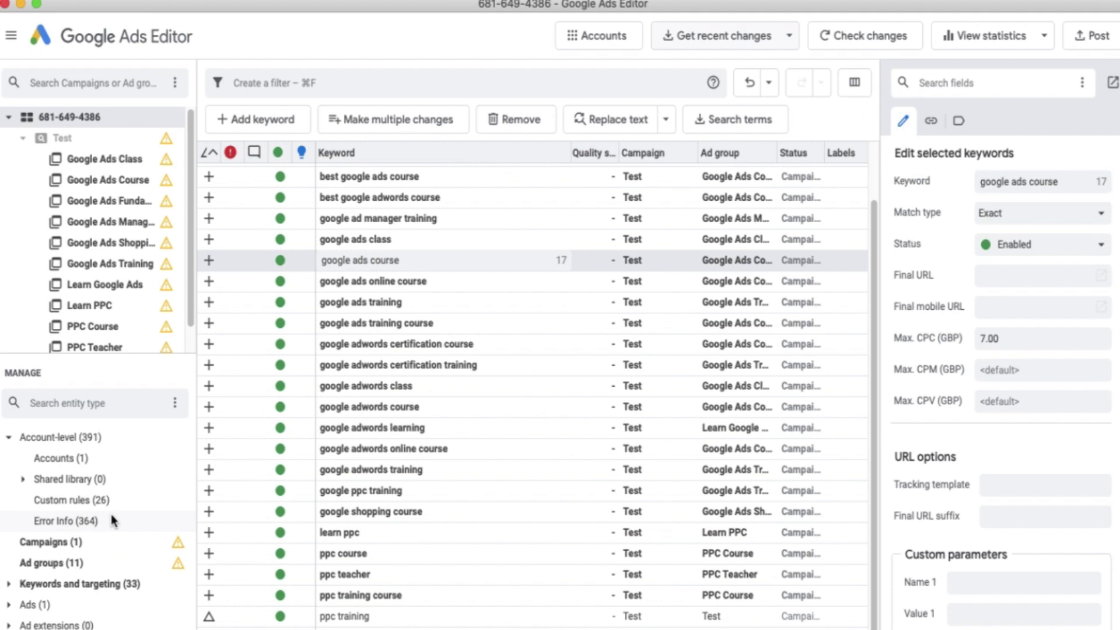
left_click(22, 140)
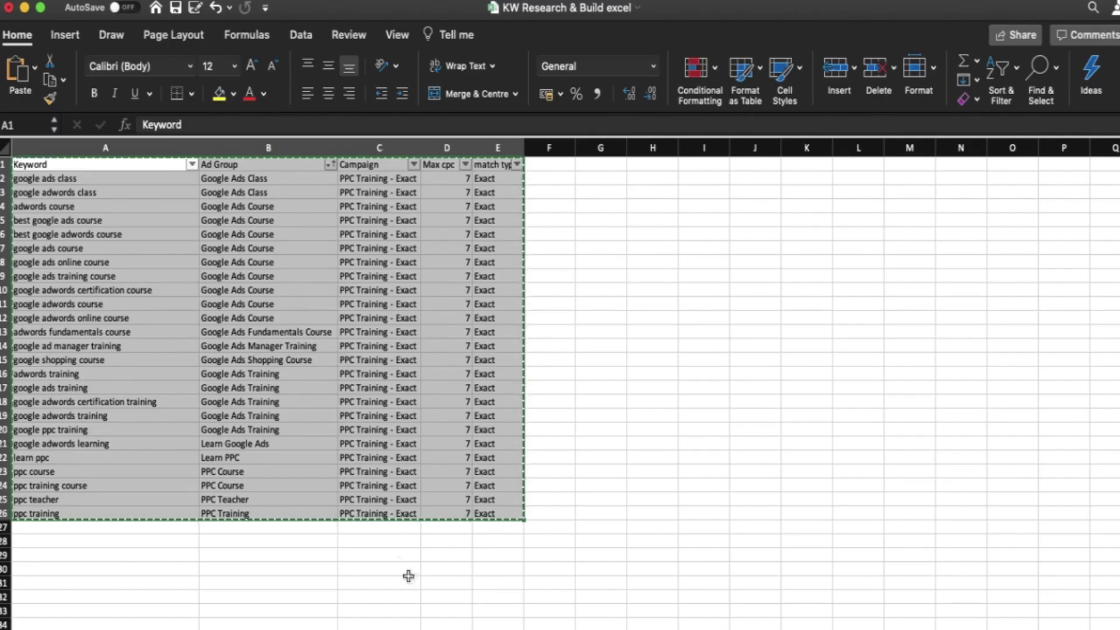
Step: Copy negatives A1:B4 (dv360, amazon, search ads 360, phrase) and return to Google Ads Editor
left_click(73, 164)
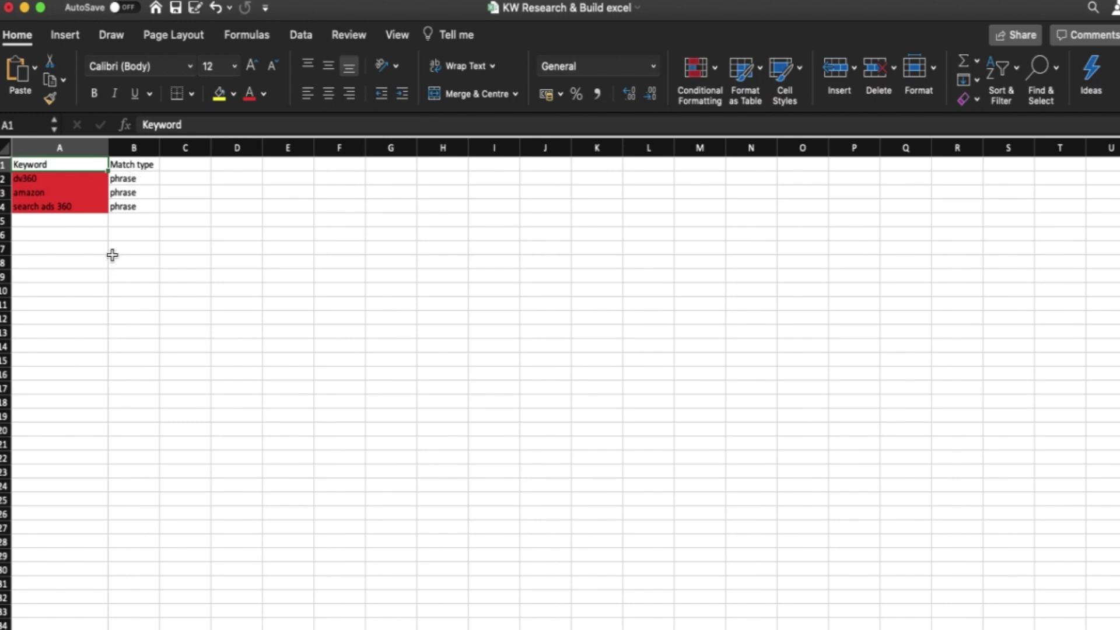
left_click(46, 178)
key("Down")
key("Down")
key("Up")
key("Up")
key("Up")
key("Down")
key("Down")
key("Up")
key("Up")
key("shift+Right")
key("shift+Down")
key("shift+Down")
key("shift+Down")
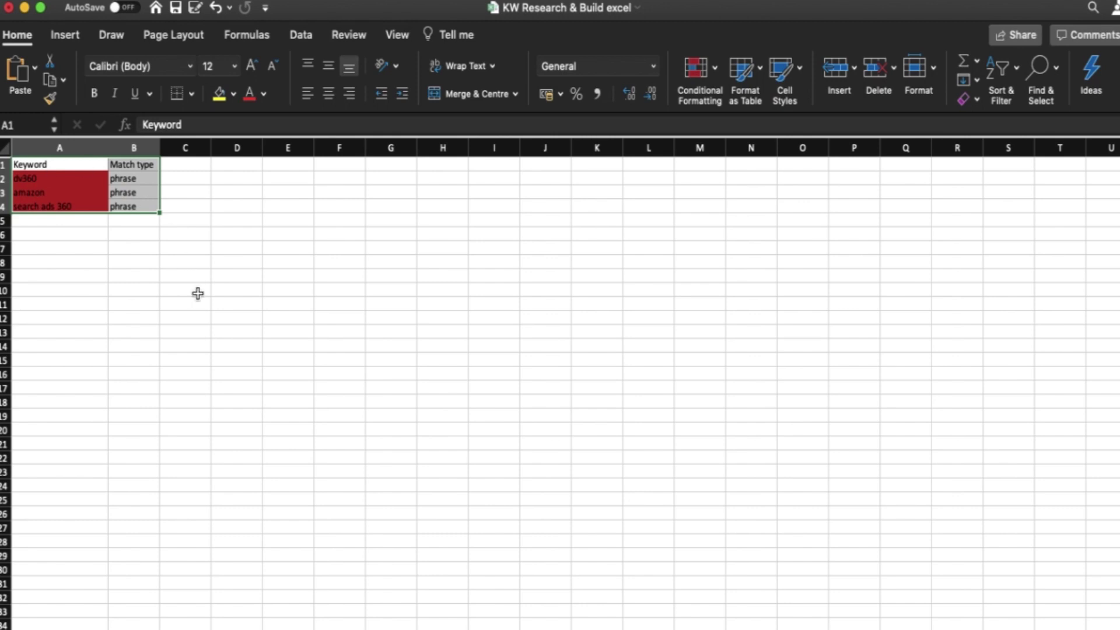
key("super+c")
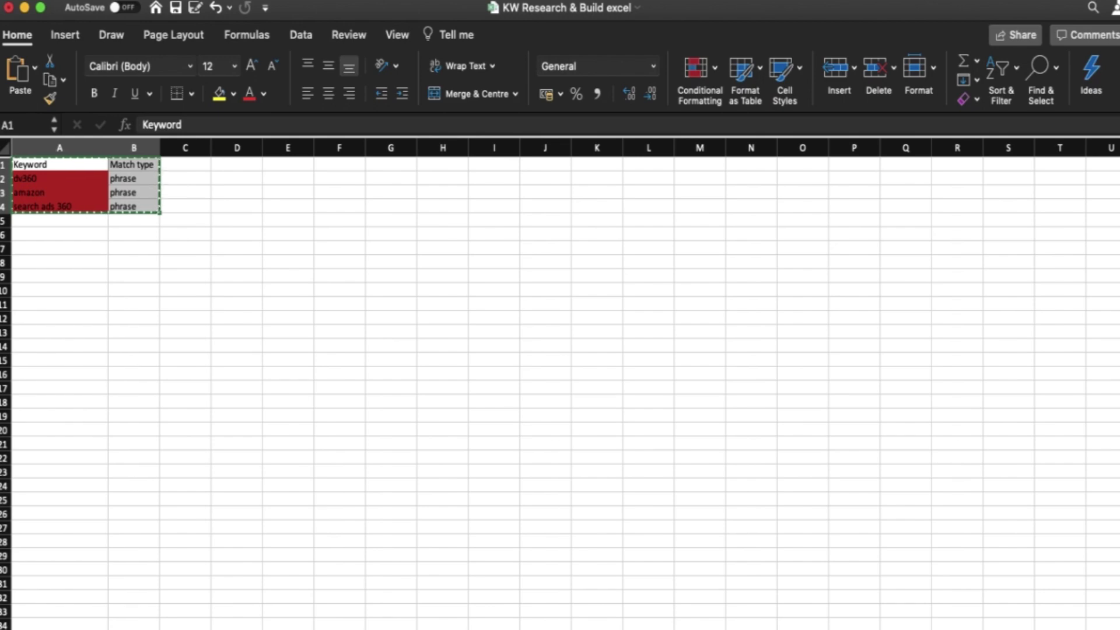
key("super+Tab")
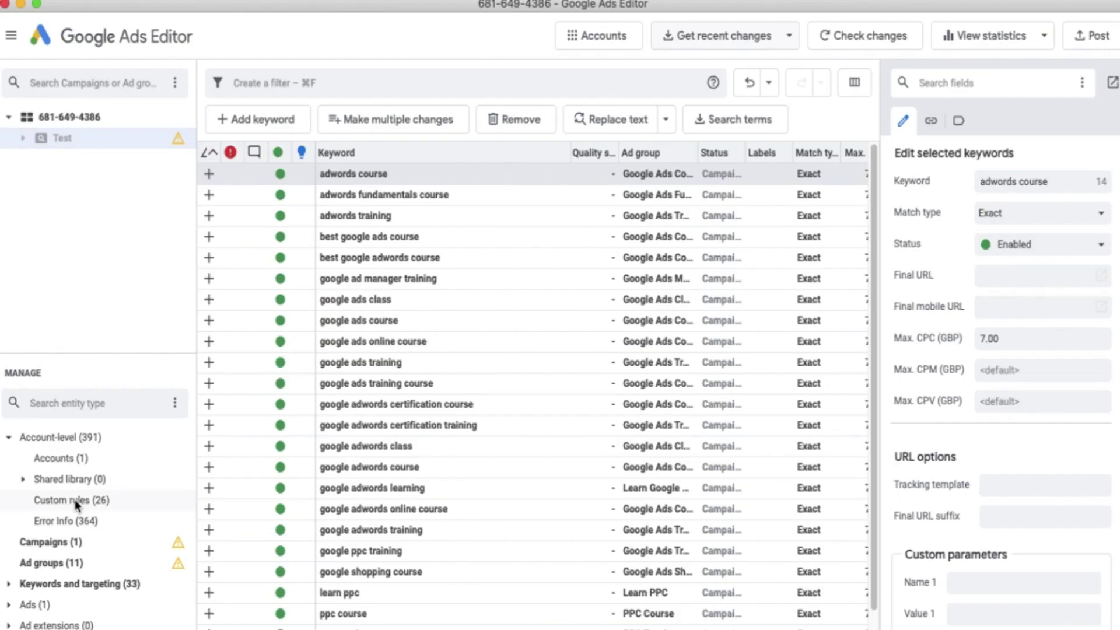
Step: In Negative keywords, discard a trial single entry and open bulk entry of campaign-level negatives for Test
left_click(9, 584)
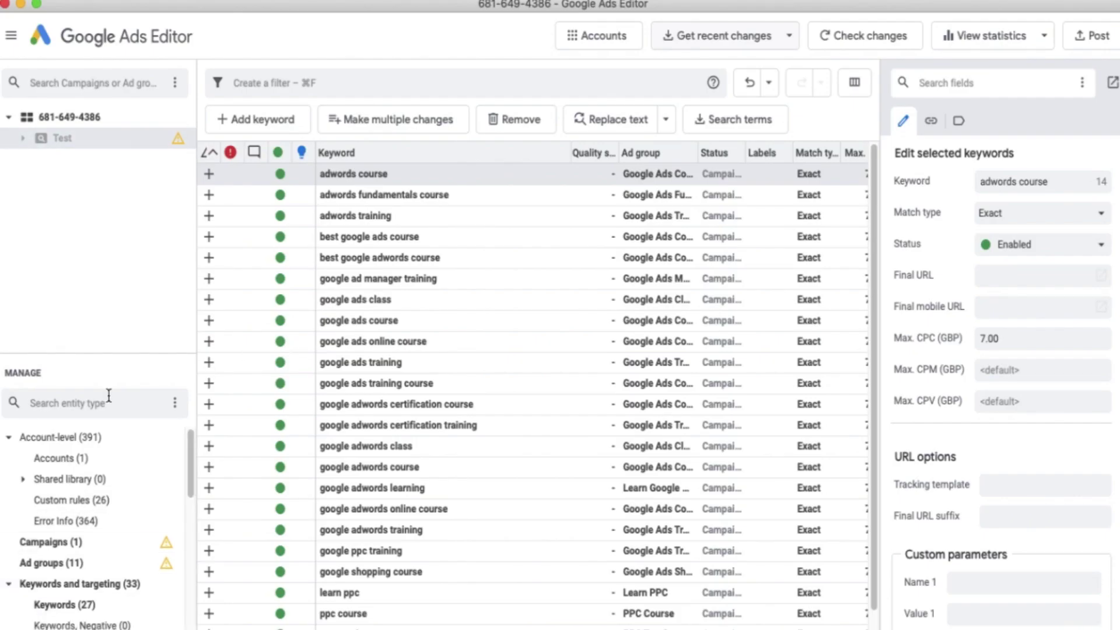
scroll(65, 435, "down", 4)
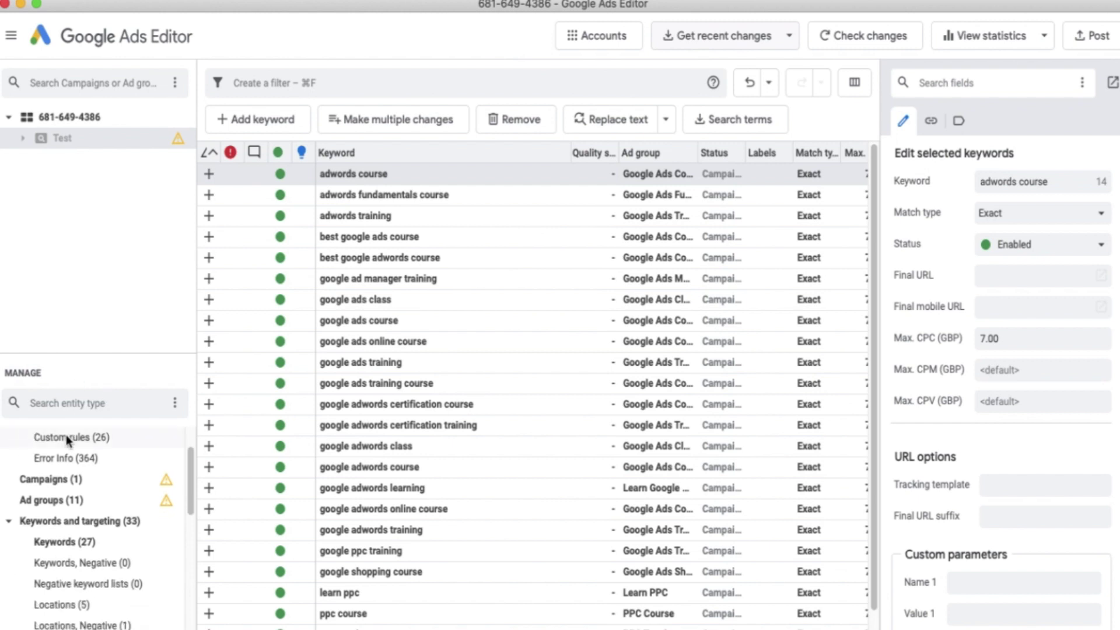
left_click(76, 521)
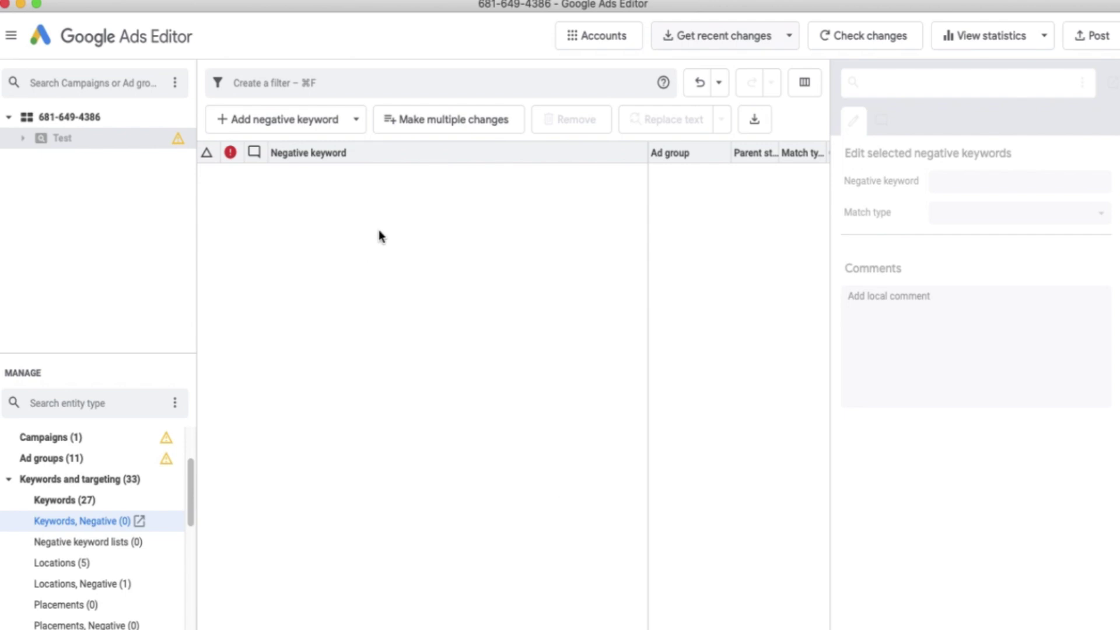
left_click(313, 120)
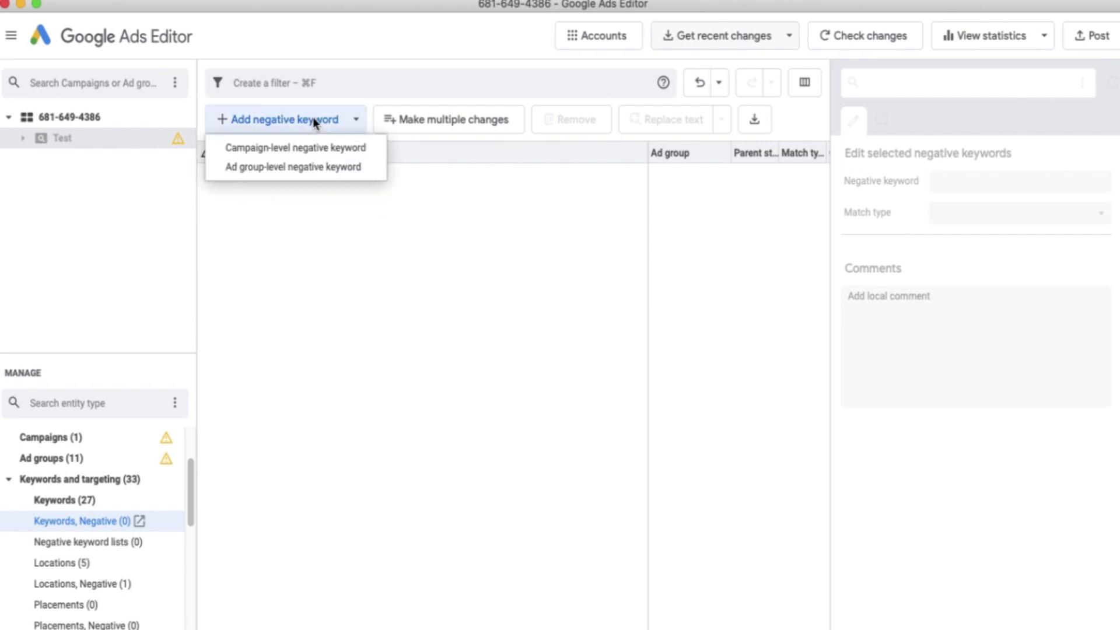
left_click(319, 147)
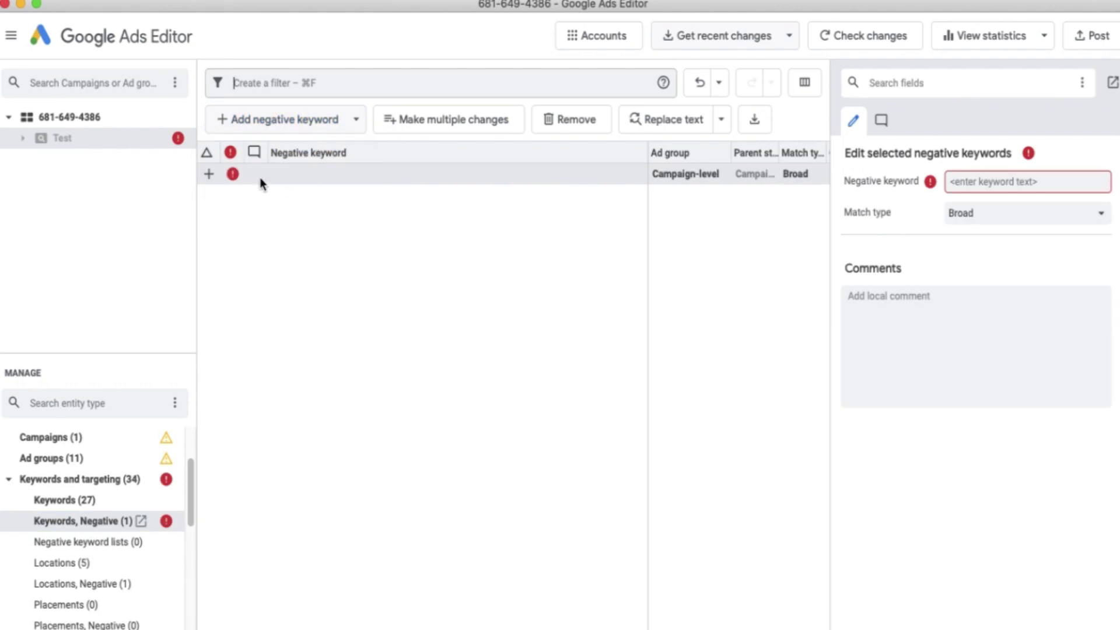
left_click(979, 182)
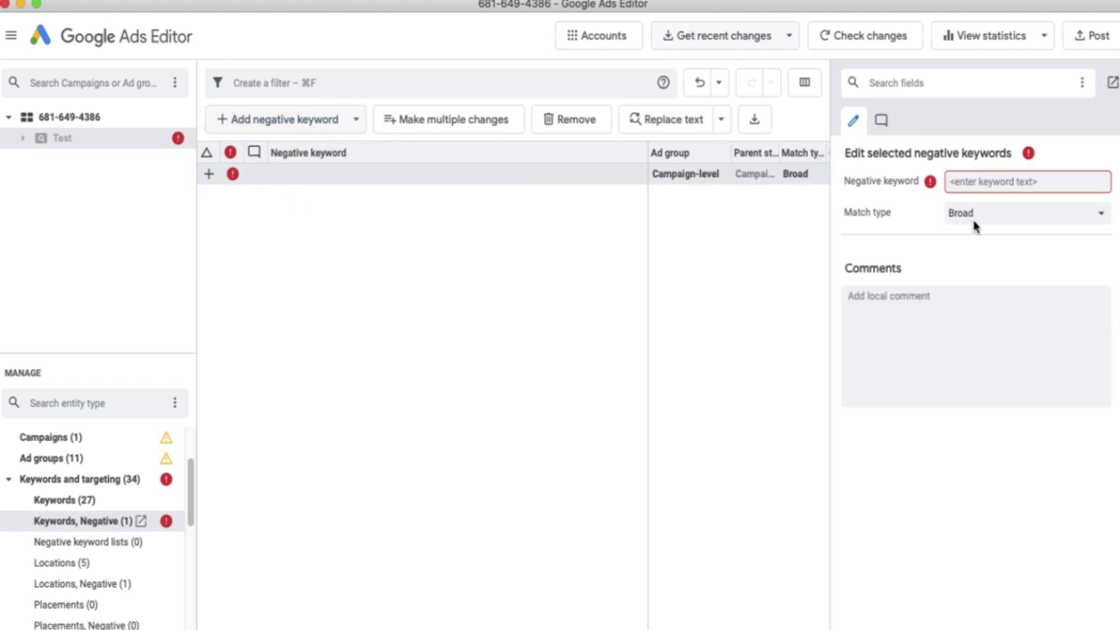
left_click(256, 178)
key("Delete")
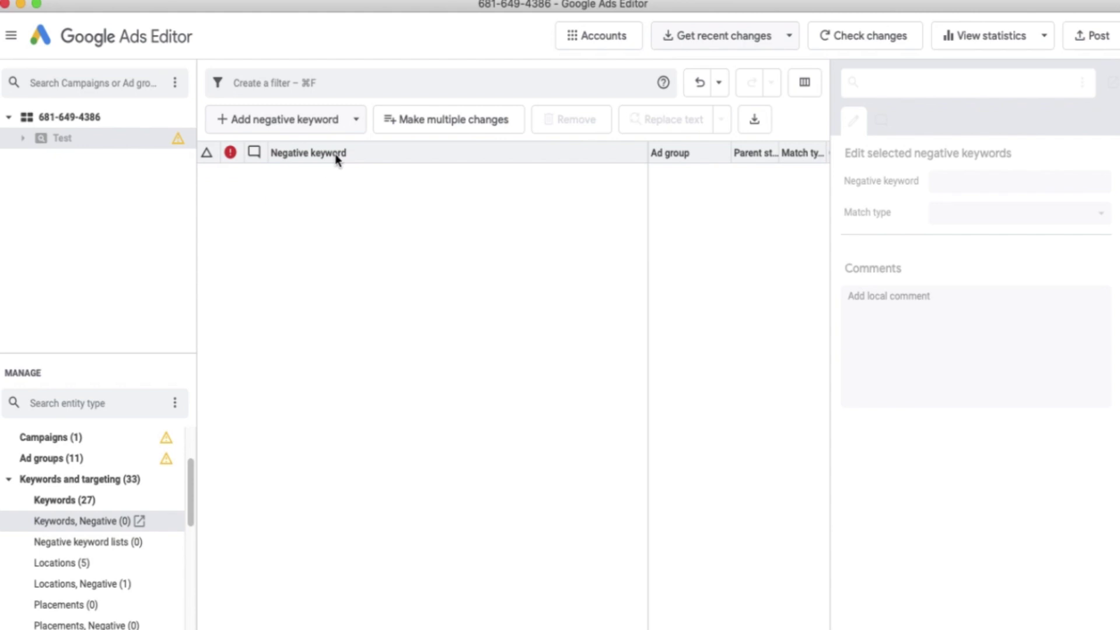
left_click(418, 119)
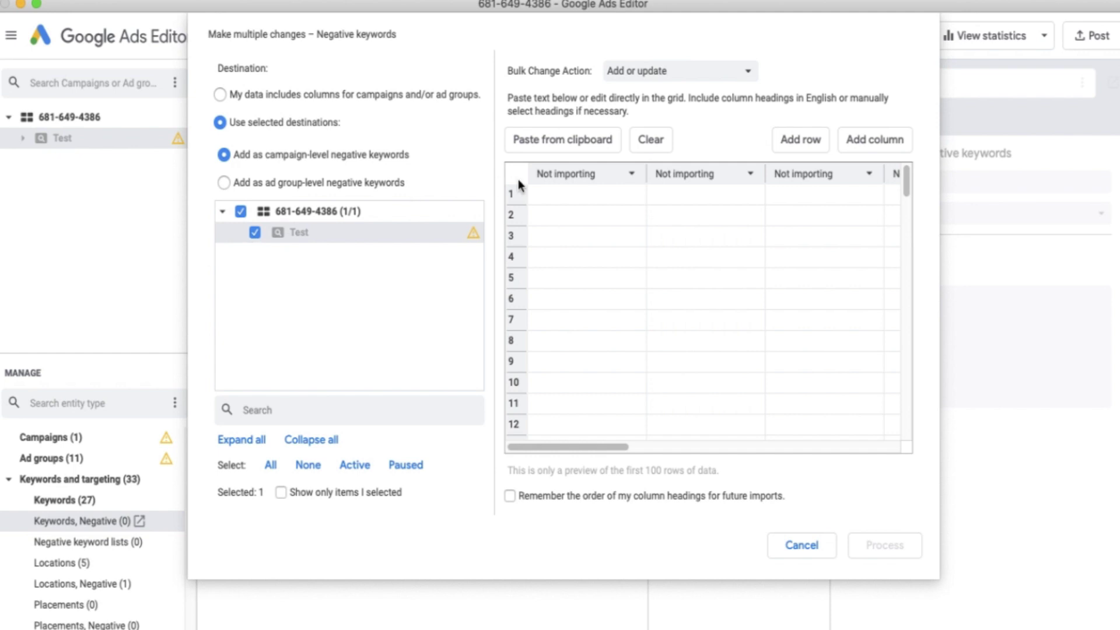
Step: Paste dv360, amazon and search ads 360 into the grid and import them as phrase negatives
left_click(568, 199)
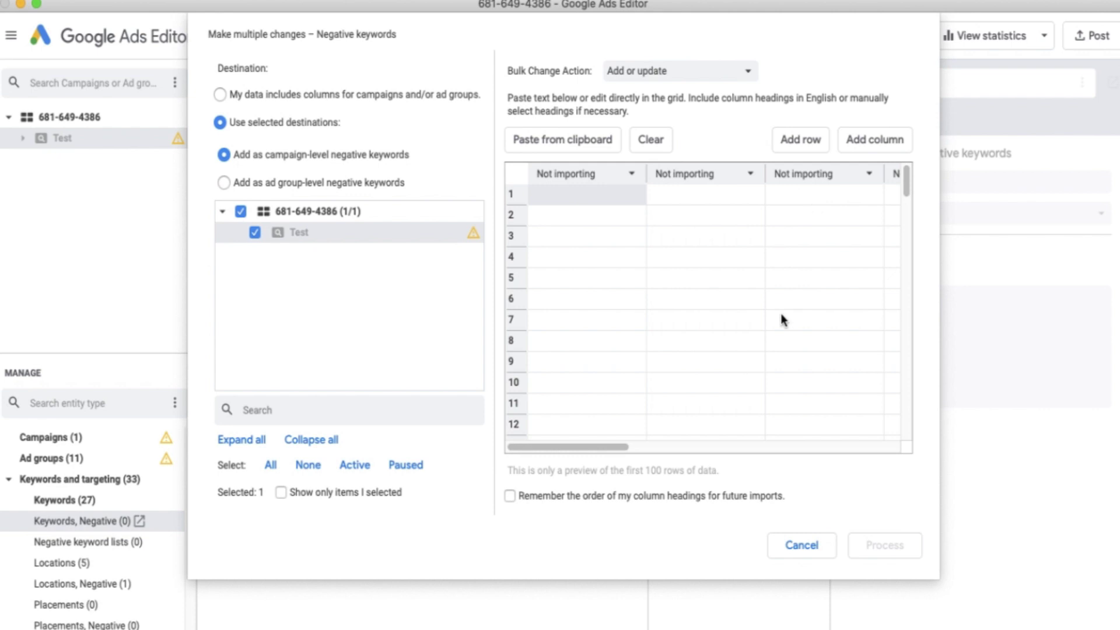
type("Keyword\tCriterion Type dv360\tphrase amazon\tphrase search ads 360\tphrase")
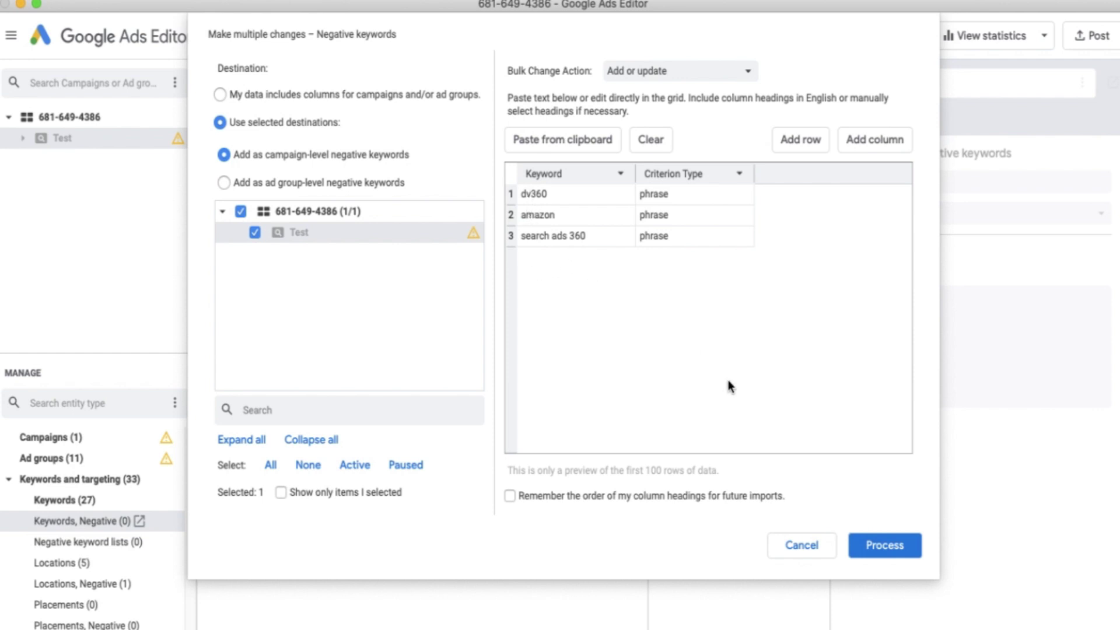
left_click(905, 558)
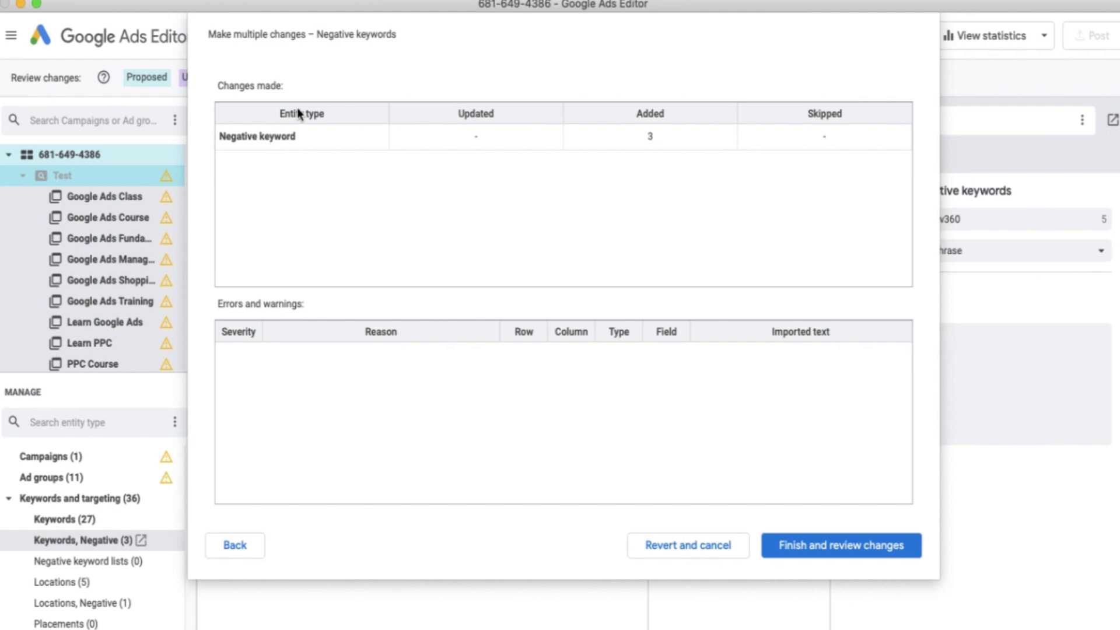
left_click(839, 550)
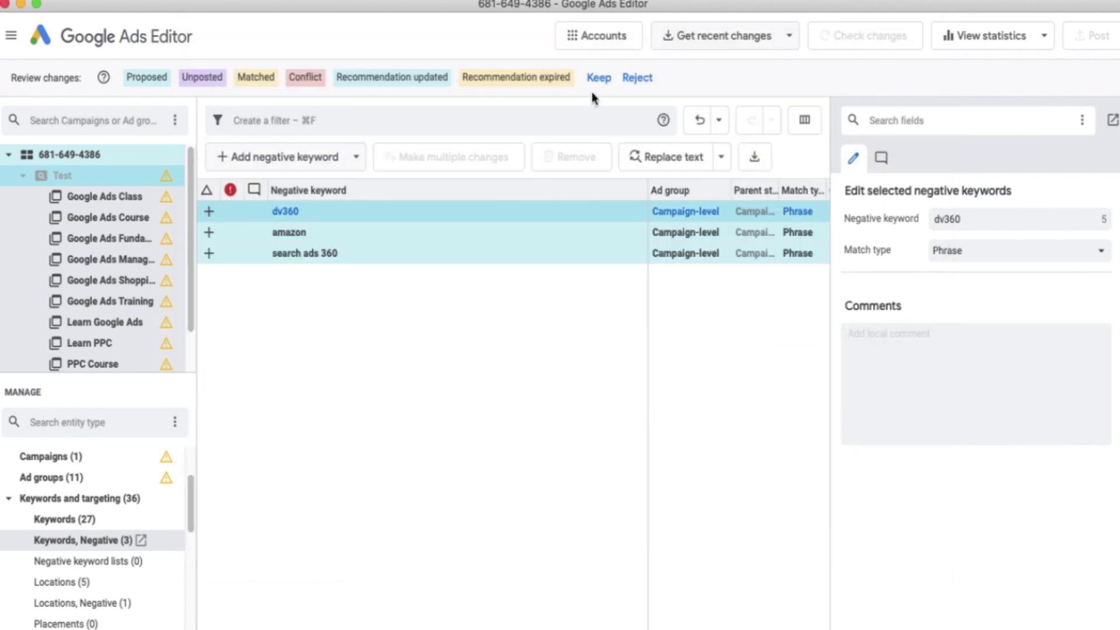
Step: Keep the new negatives and inspect the dv360, amazon and search ads 360 rows in Test
left_click(598, 78)
left_click(82, 142)
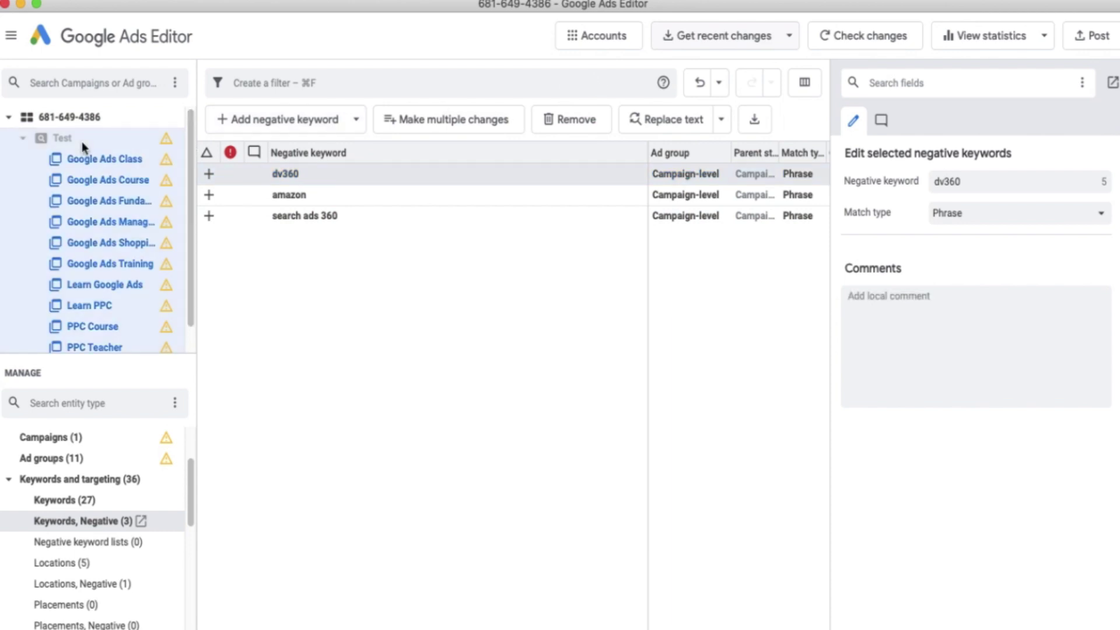
left_click(344, 172)
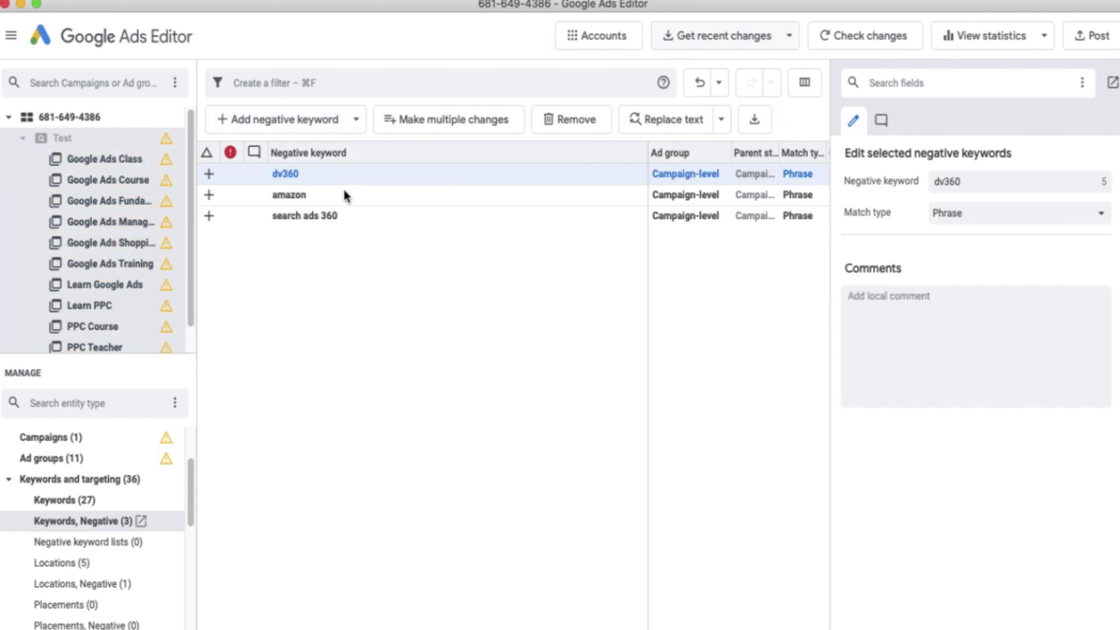
left_click(345, 195)
left_click(346, 228)
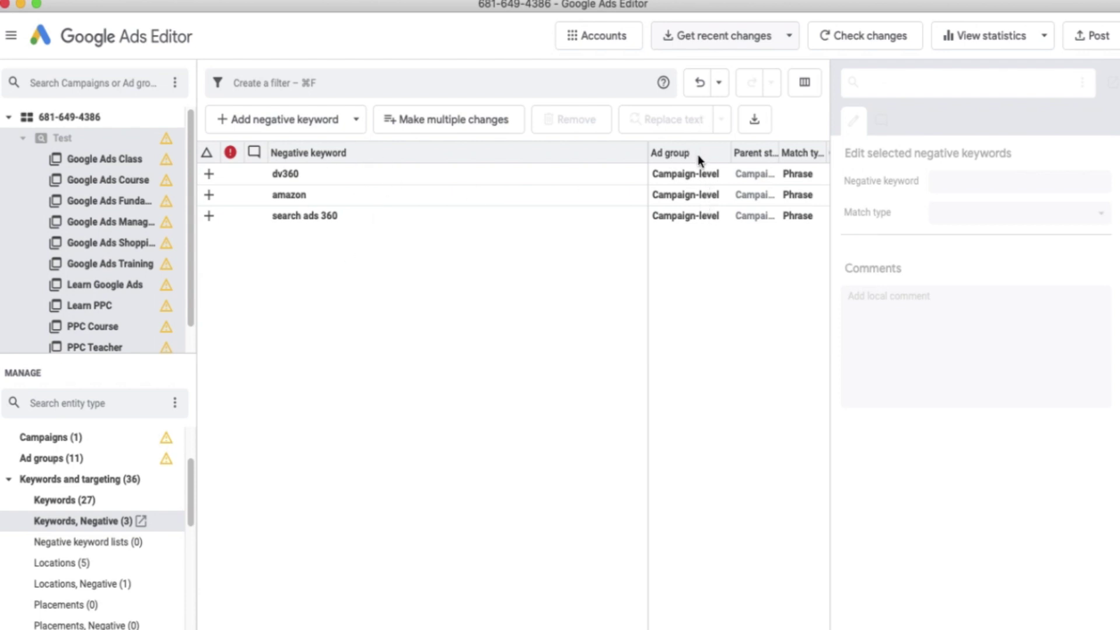
left_click(701, 173)
left_click(700, 196)
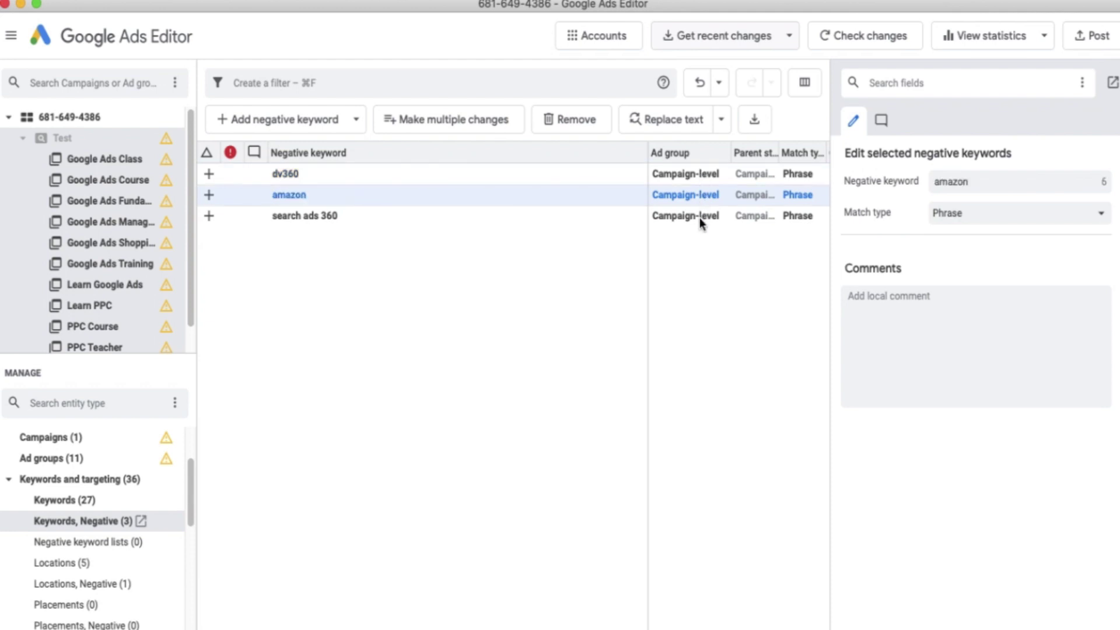
left_click(698, 217)
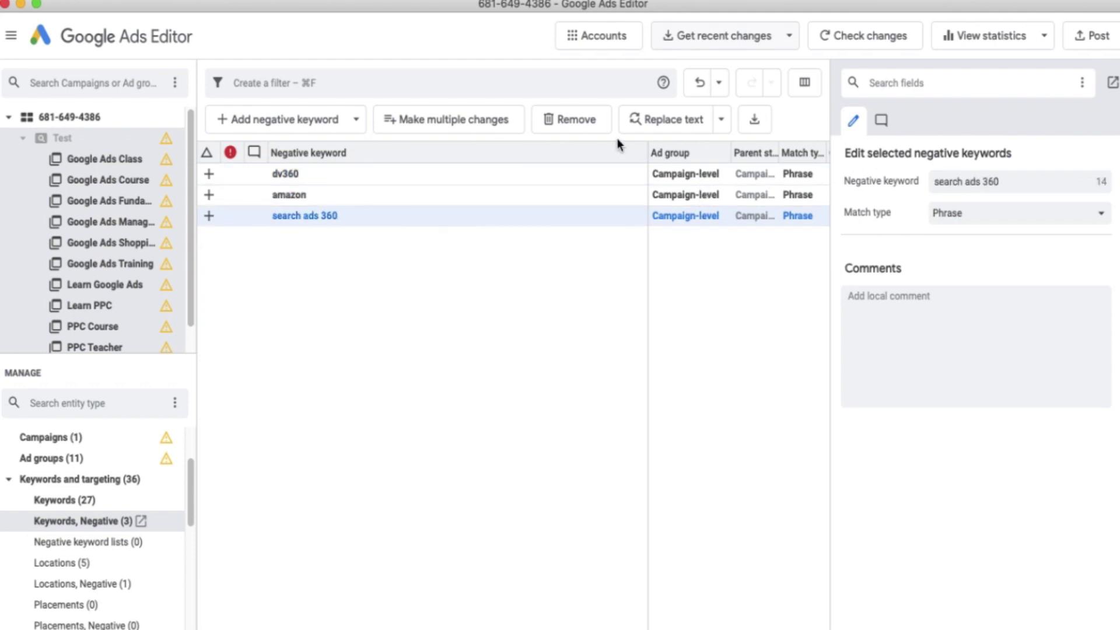
Step: Browse Test's ad groups, collapse the tree, and view negative keywords across the whole account
left_click(117, 152)
left_click(120, 181)
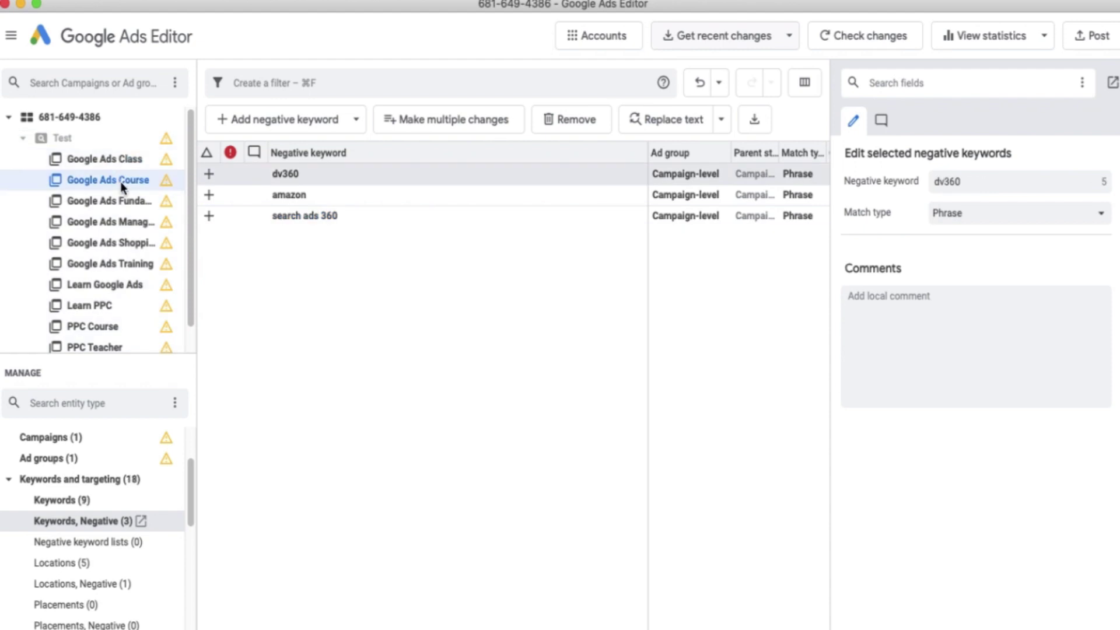
left_click(121, 202)
left_click(112, 179)
left_click(88, 157)
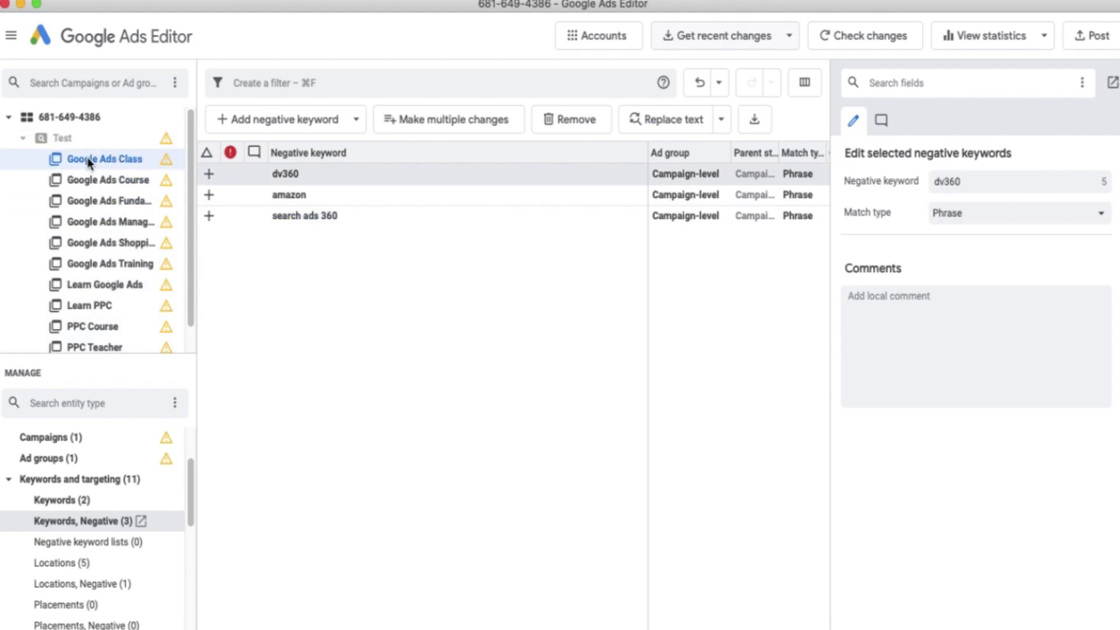
left_click(23, 137)
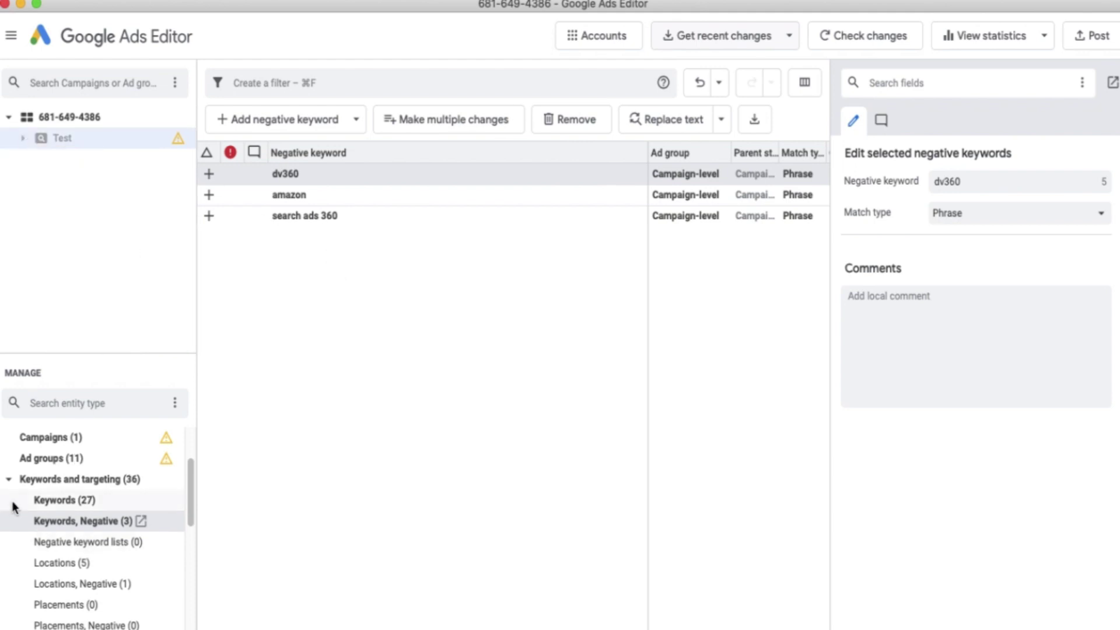
left_click(9, 480)
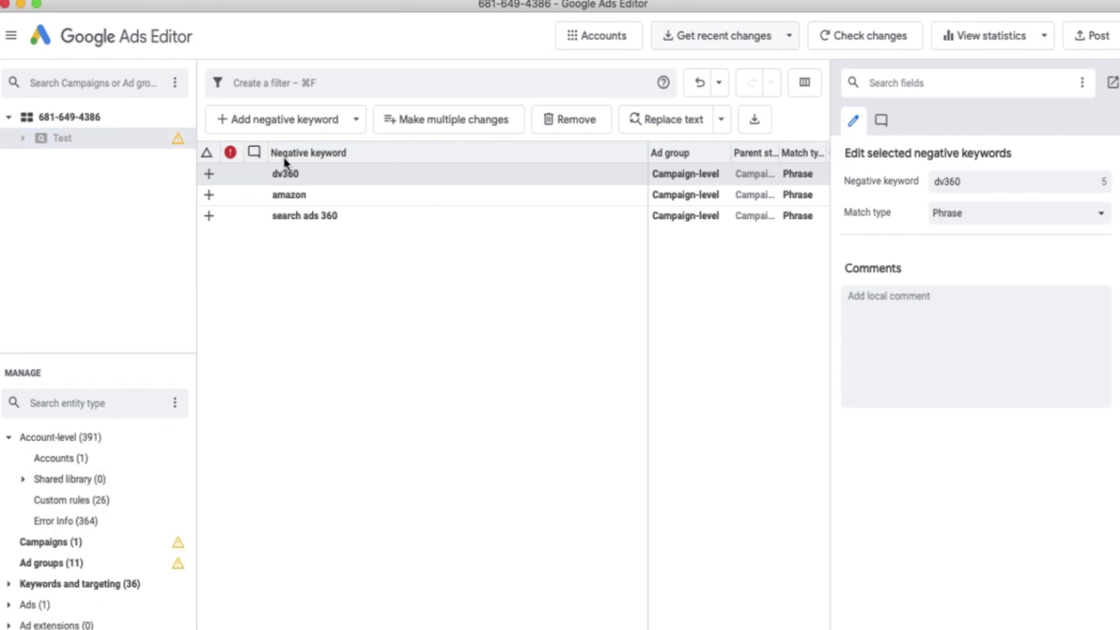
left_click(95, 118)
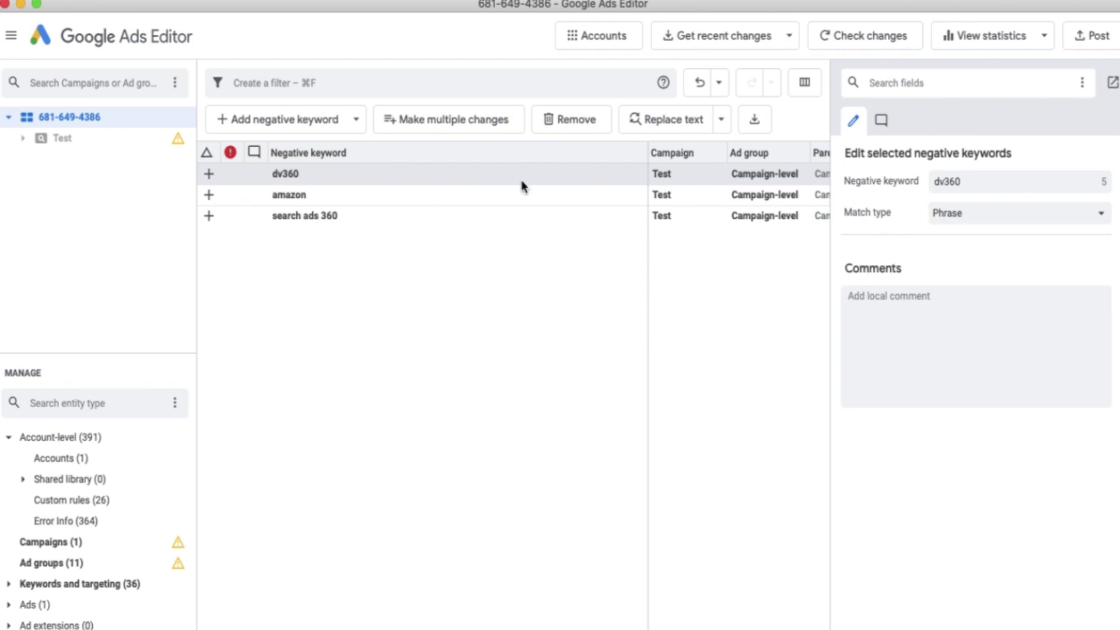
Step: Show the campaign list and preview the post summary of 10 ad groups, 24 keywords and 3 negatives
left_click(51, 544)
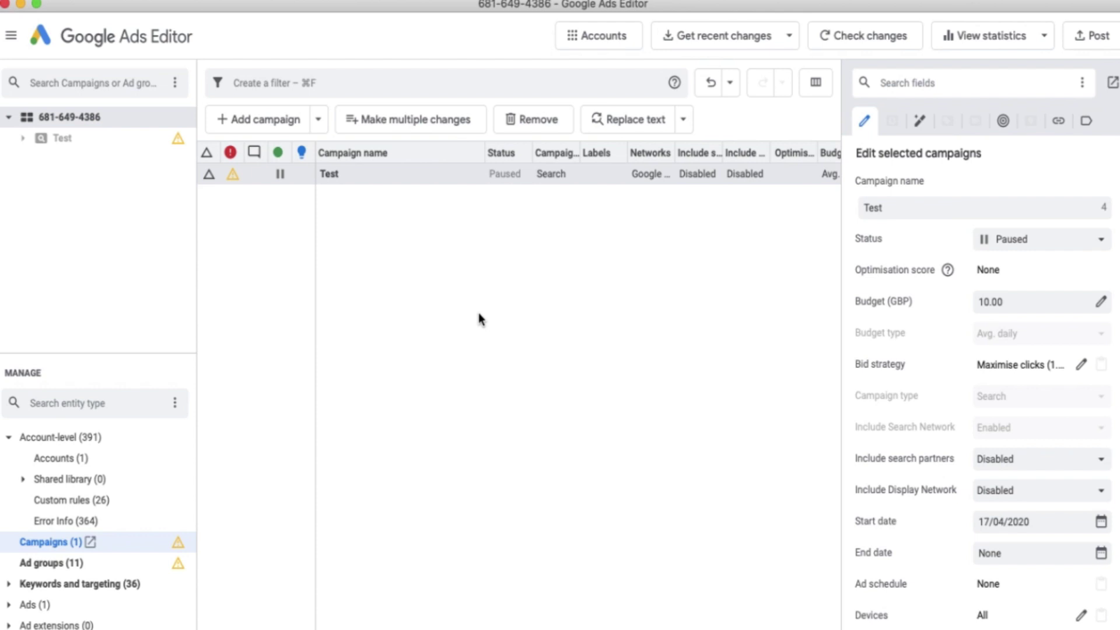
left_click(1087, 37)
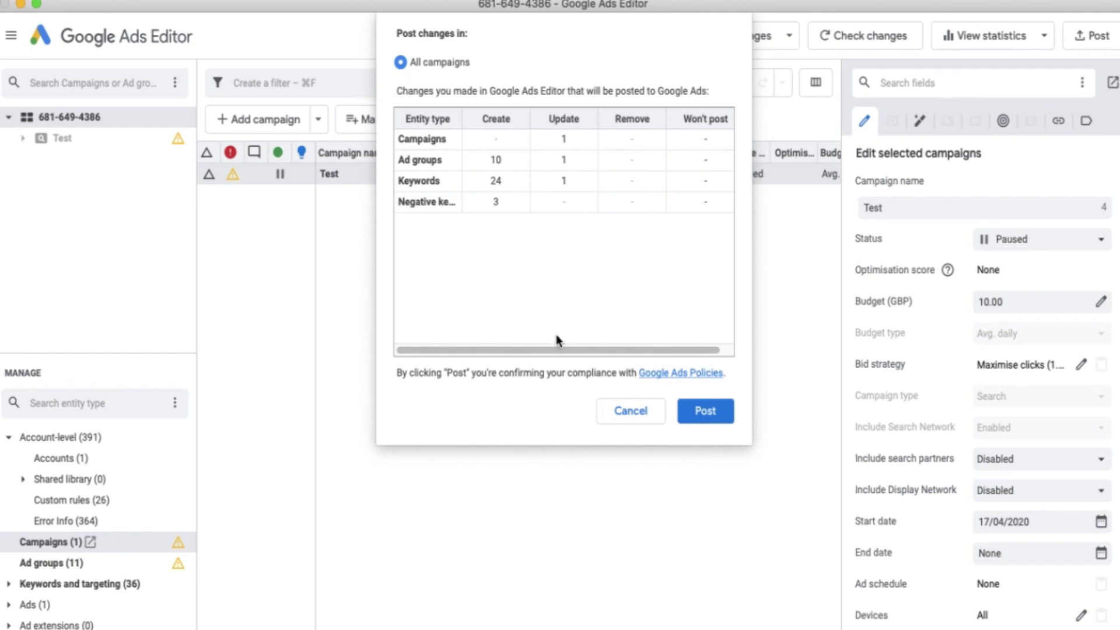
Step: Cancel posting and return to the paused Test campaign
left_click(620, 410)
left_click(95, 136)
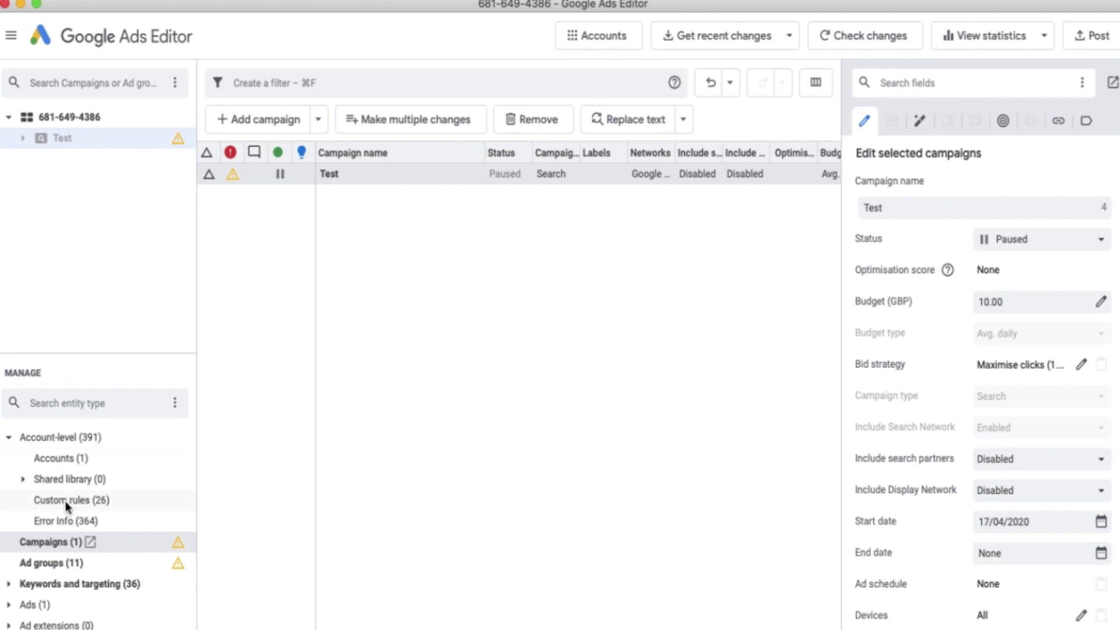
Step: Add a new Campaign #2, check the post summary without posting, and select Campaign #2
left_click(265, 120)
left_click(105, 116)
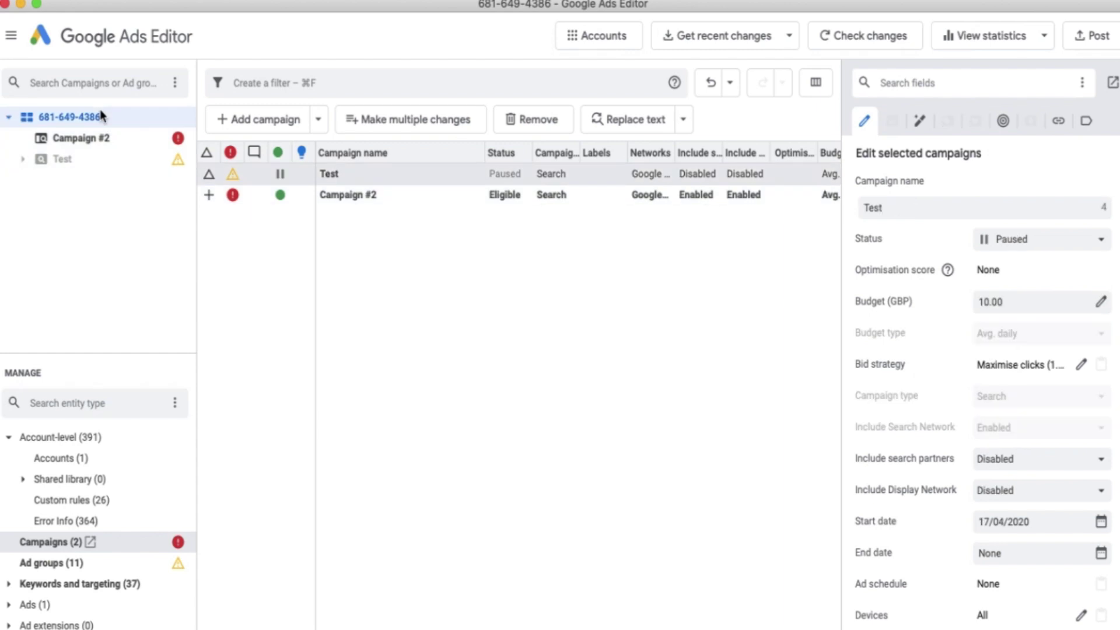
left_click(1088, 40)
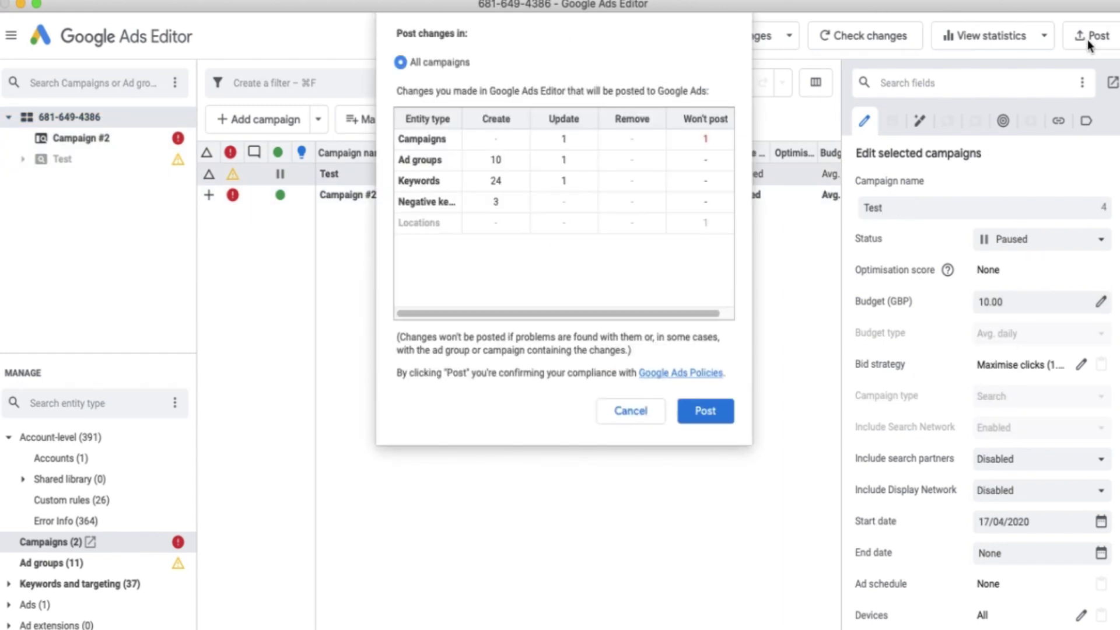
left_click(645, 410)
left_click(87, 145)
left_click(88, 166)
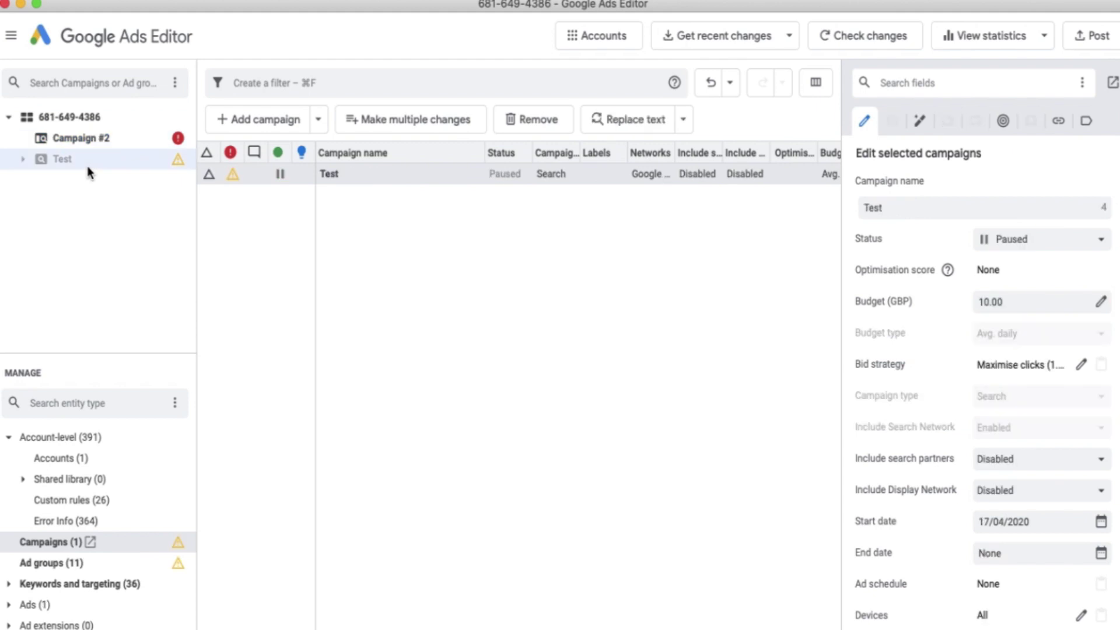
left_click(110, 143)
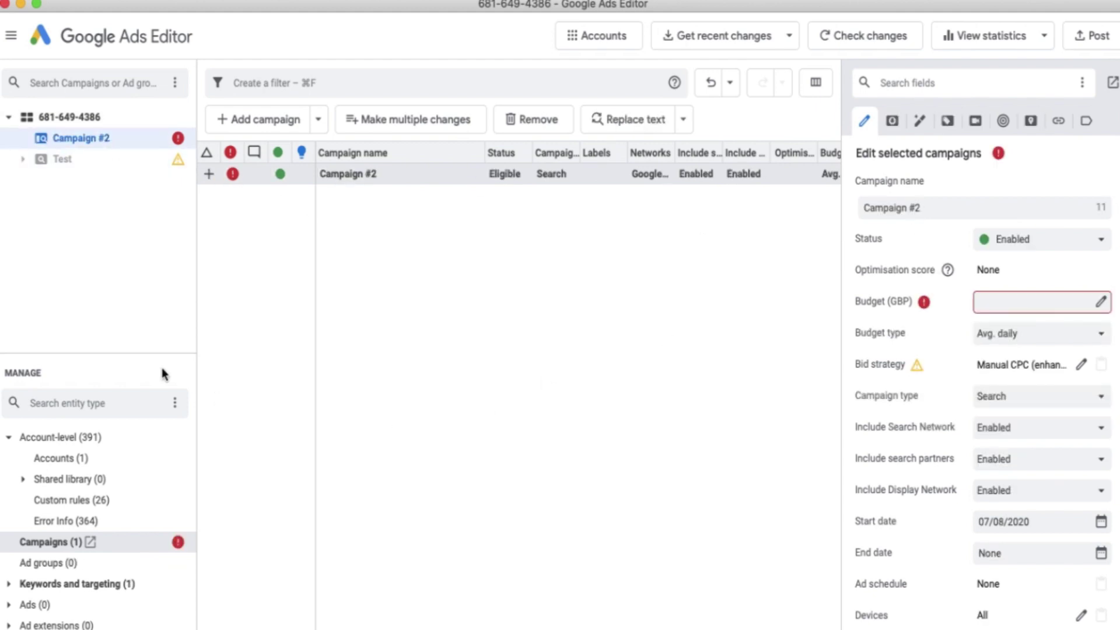
Step: Add Ad group #12 to Campaign #2 with the broad keyword 'testing'
left_click(51, 563)
left_click(282, 119)
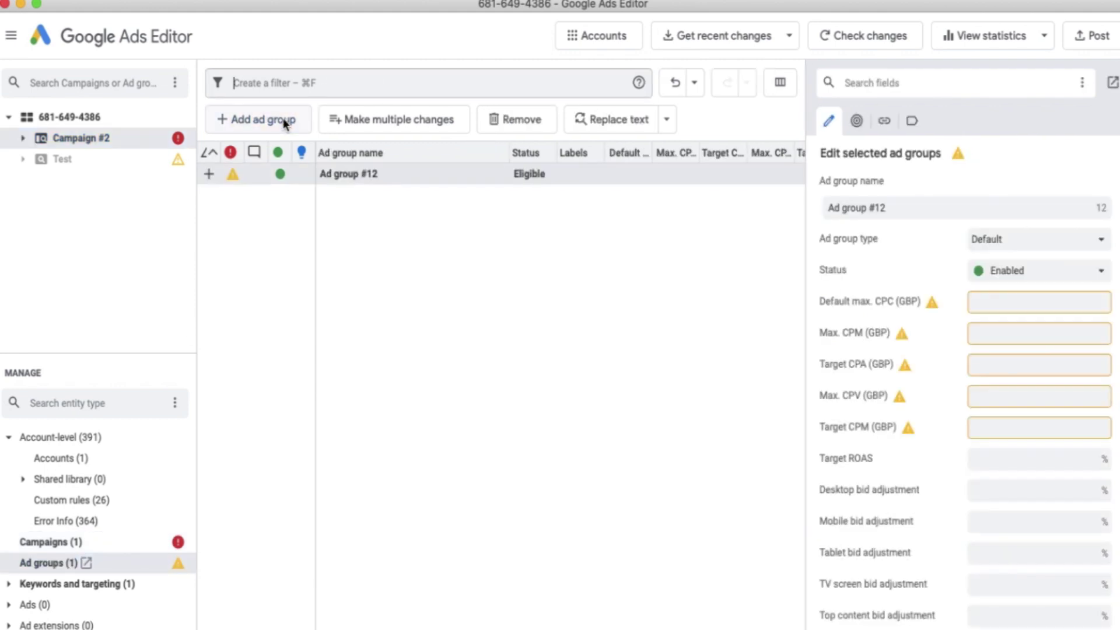
left_click(78, 583)
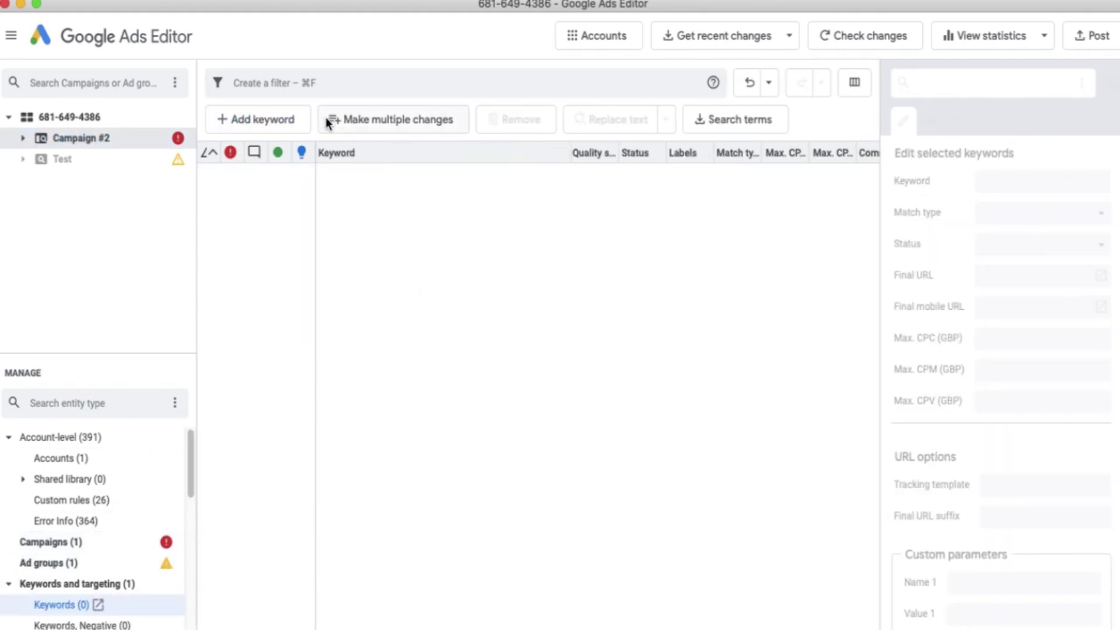
left_click(269, 120)
left_click(991, 182)
type("testing")
left_click(478, 233)
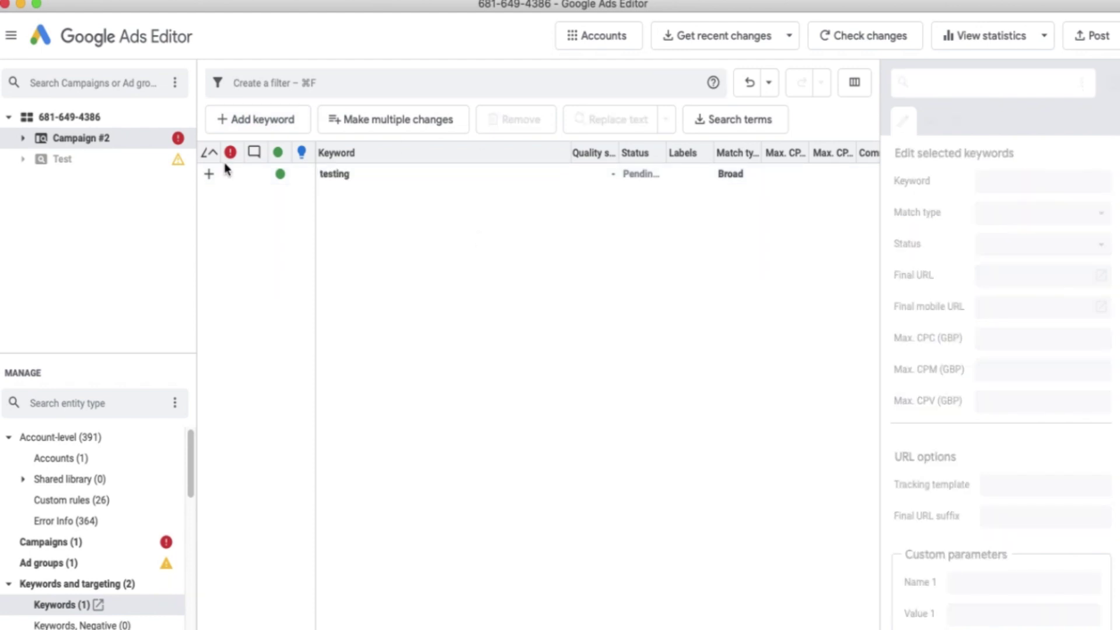
left_click(102, 149)
left_click(114, 159)
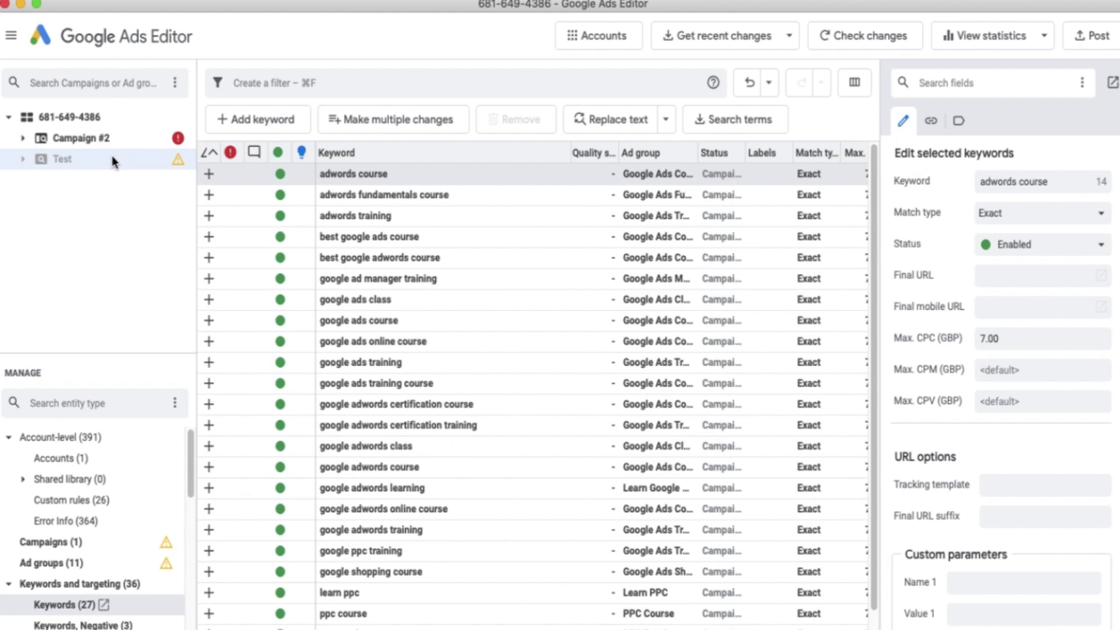
Step: Post changes for all campaigns to Google Ads and close the posting results
left_click(1086, 38)
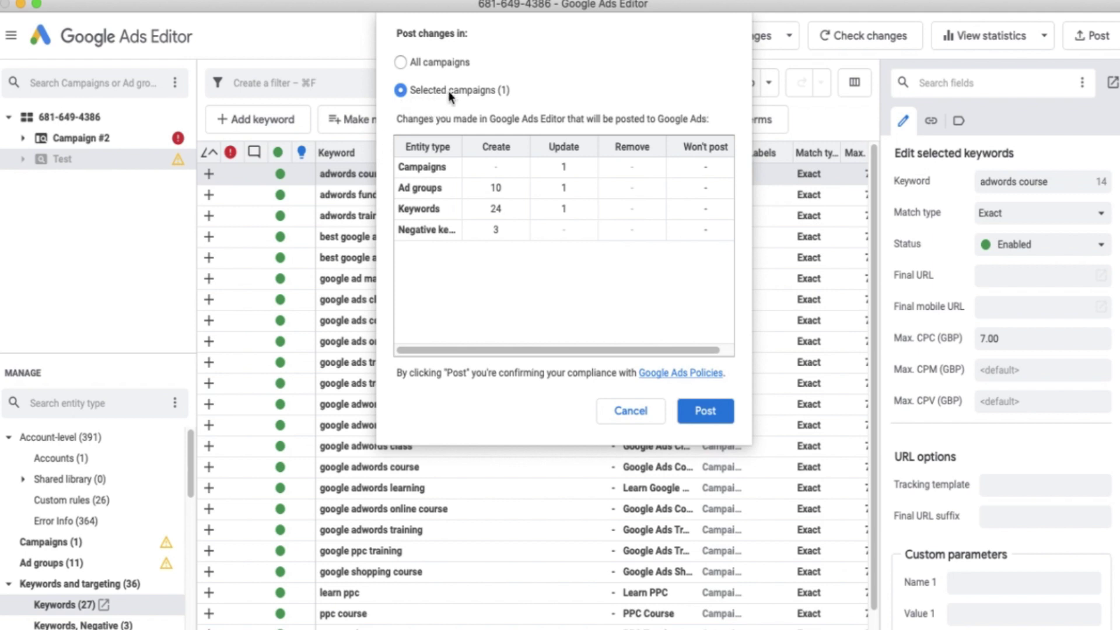
left_click(401, 63)
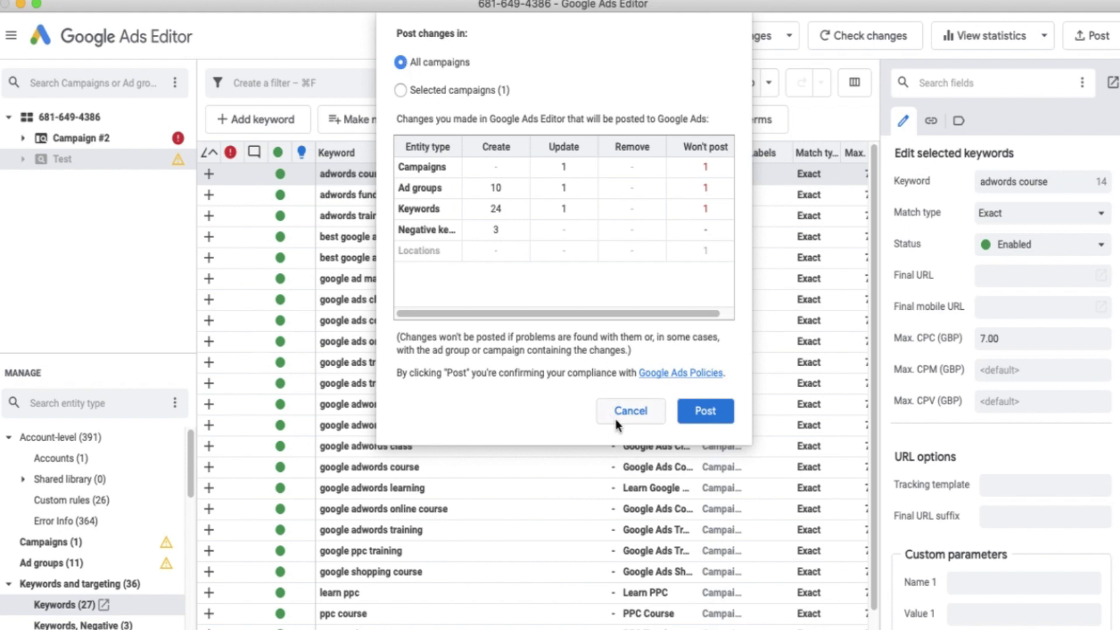
left_click(703, 410)
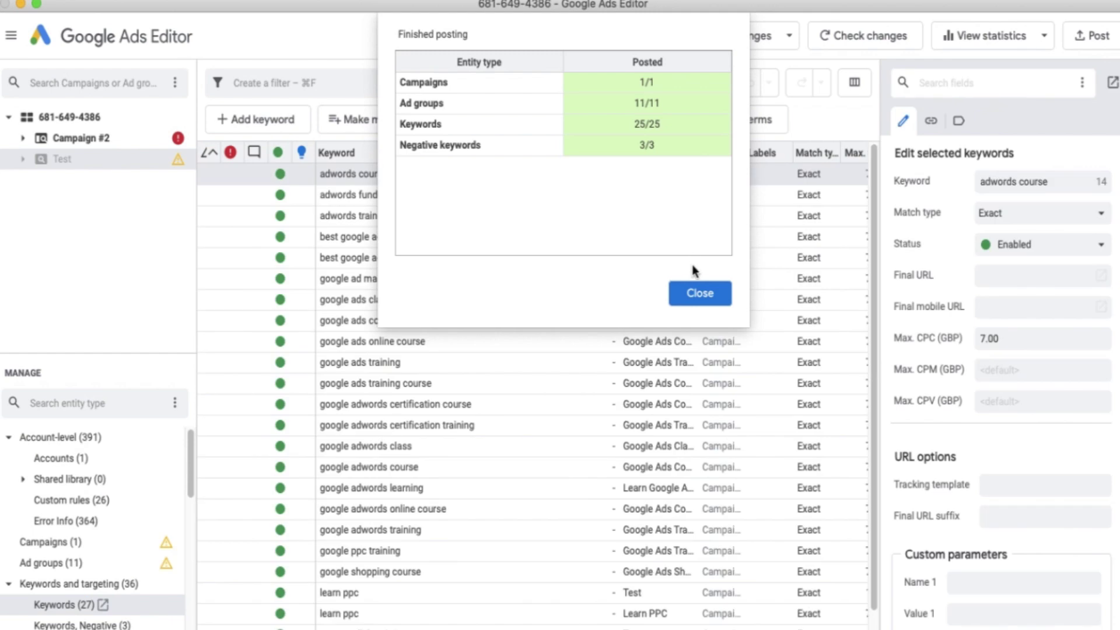
left_click(697, 290)
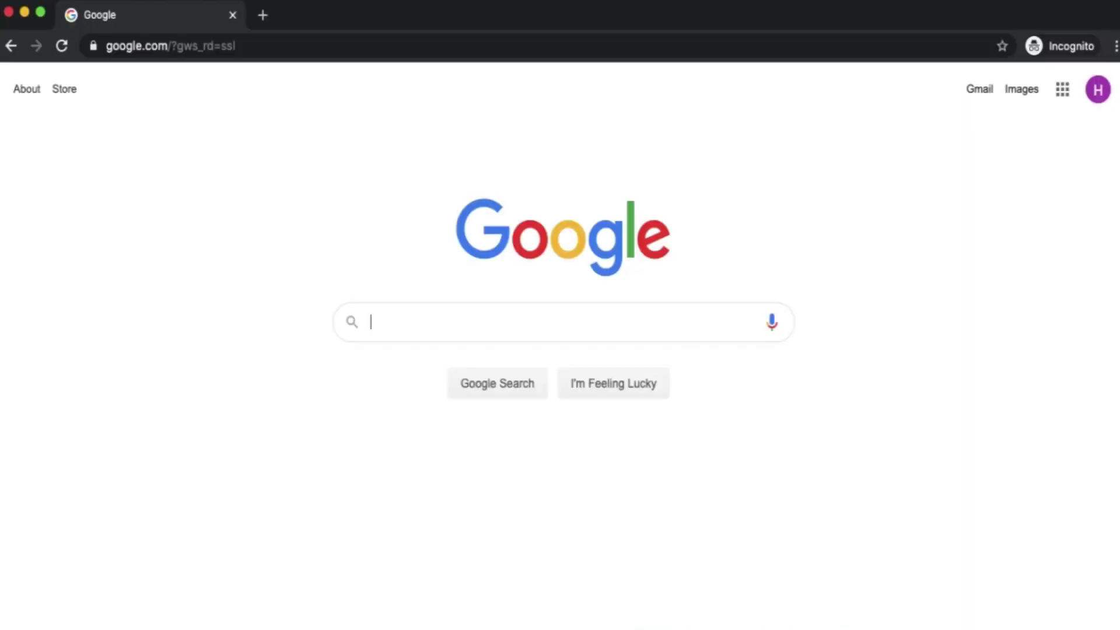
Step: Go to ads.google.com in Chrome and sign in to Google Ads
left_click(155, 50)
type("ads")
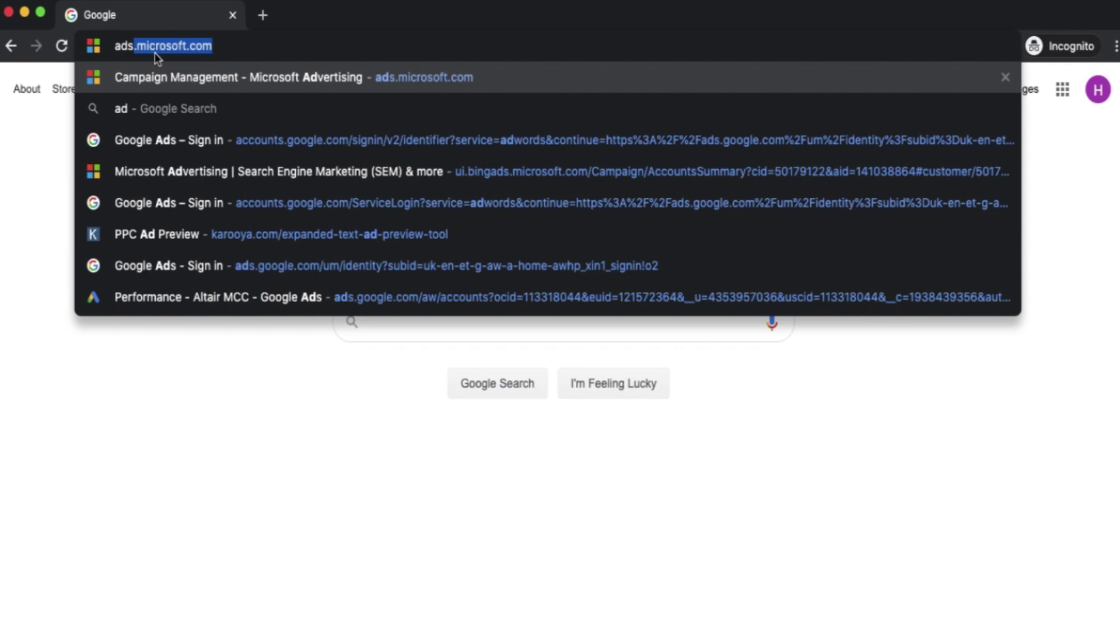
type(".")
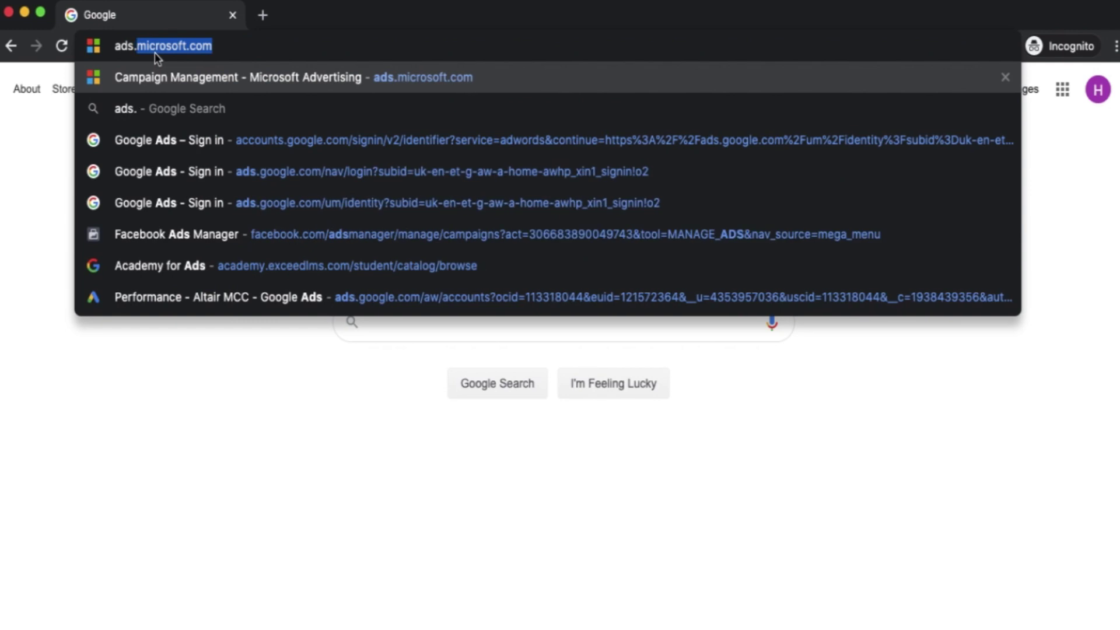
type("google.com")
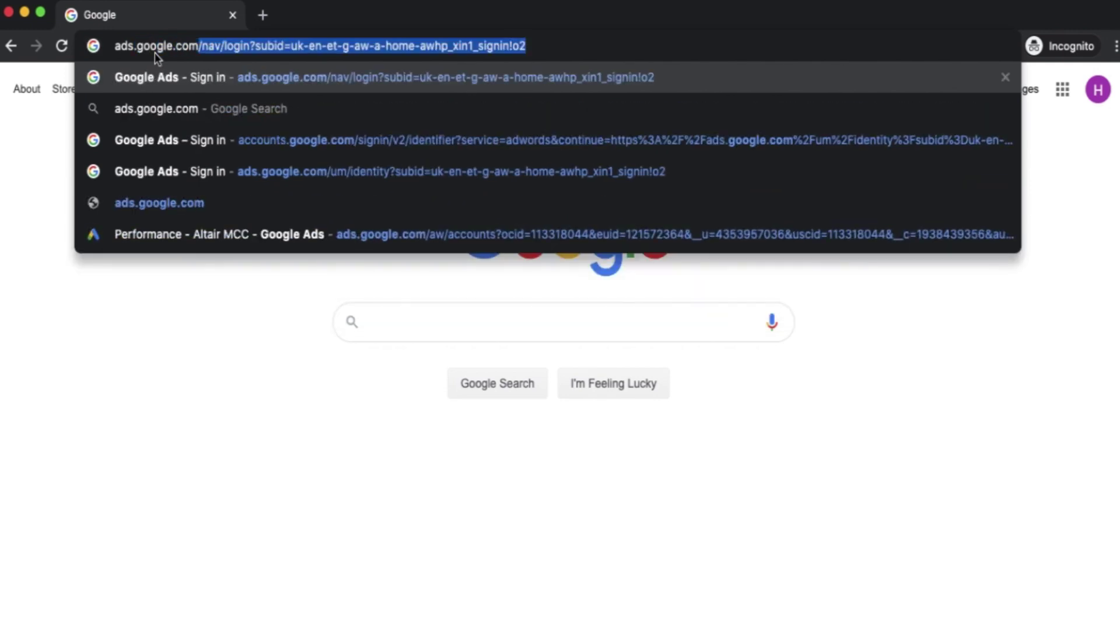
key("Delete")
key("Return")
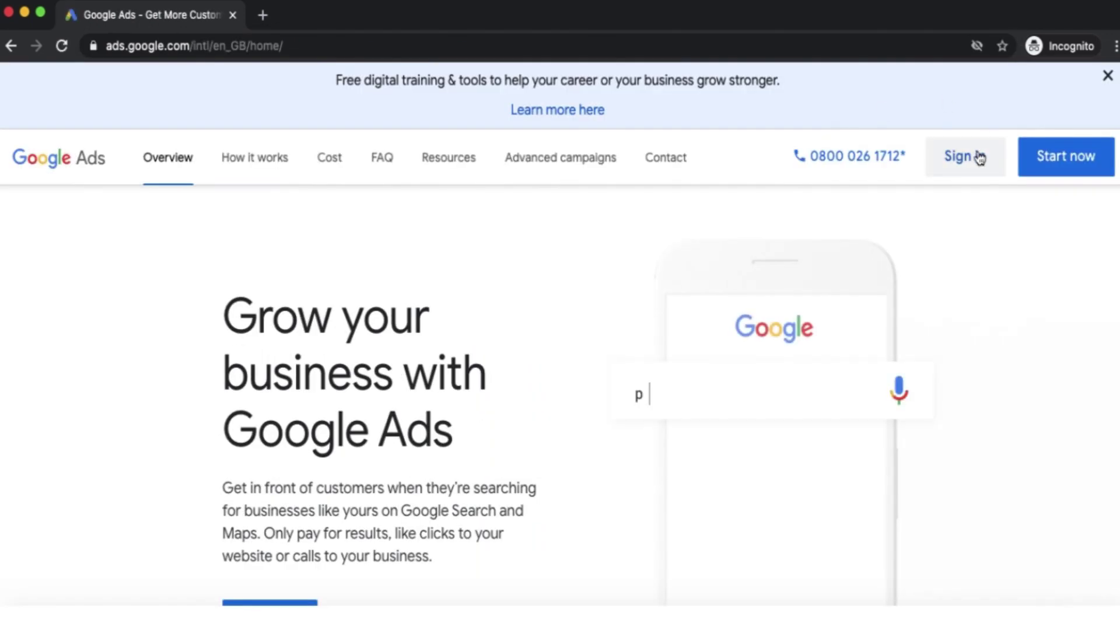
left_click(975, 155)
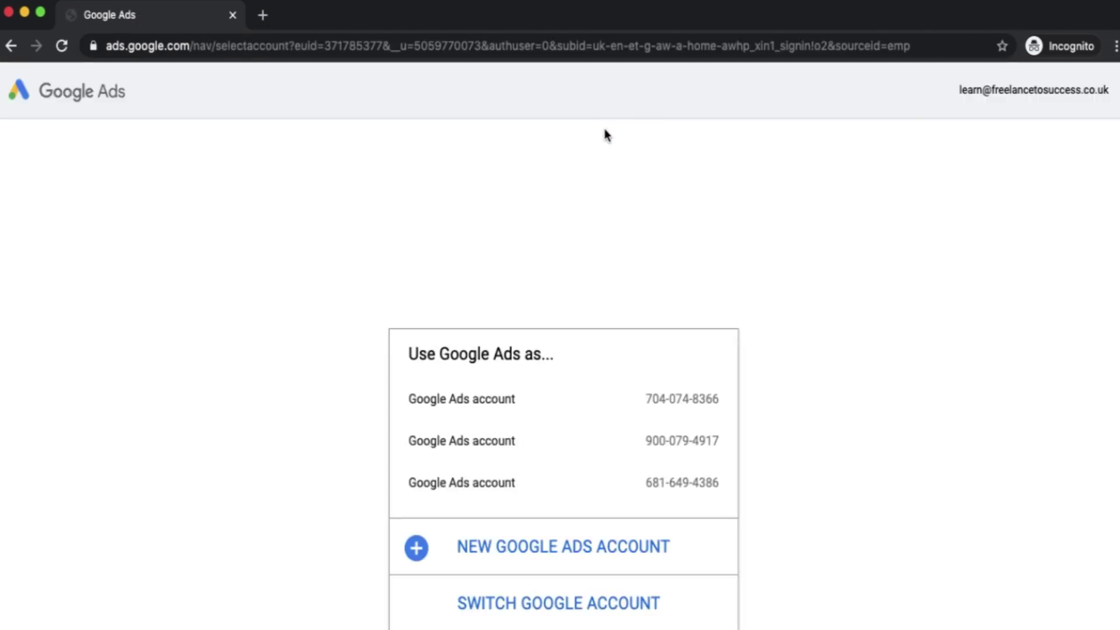
Step: Open the third Google Ads account's Campaigns page, showing the paused Test campaign at £10.00/day
left_click(536, 483)
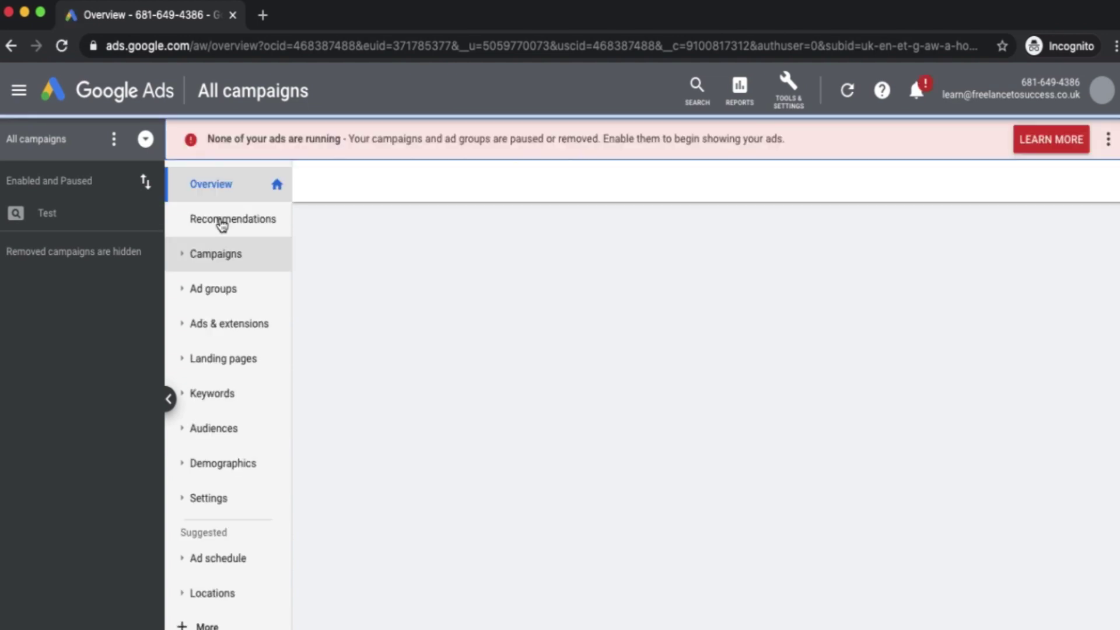
left_click(224, 255)
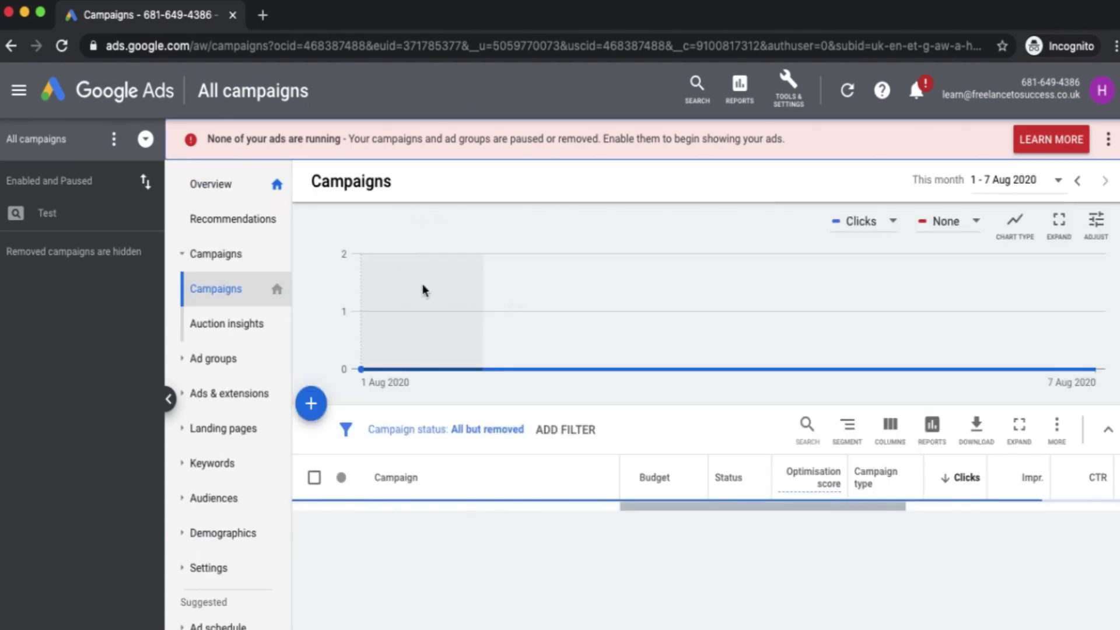
mouse_move(423, 290)
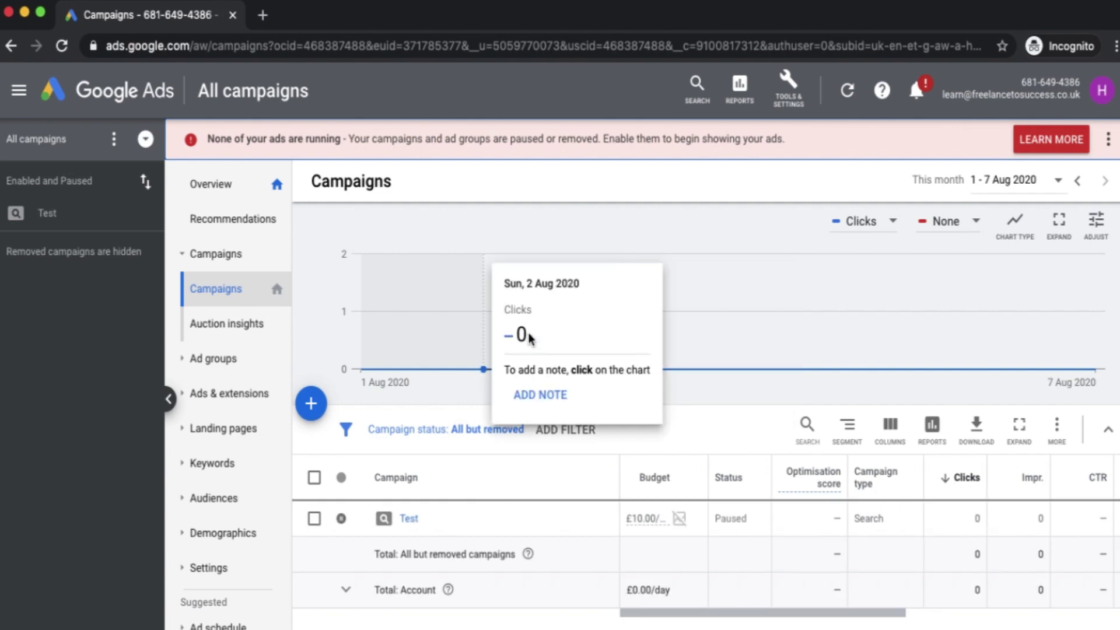
scroll(443, 397, "down", 1)
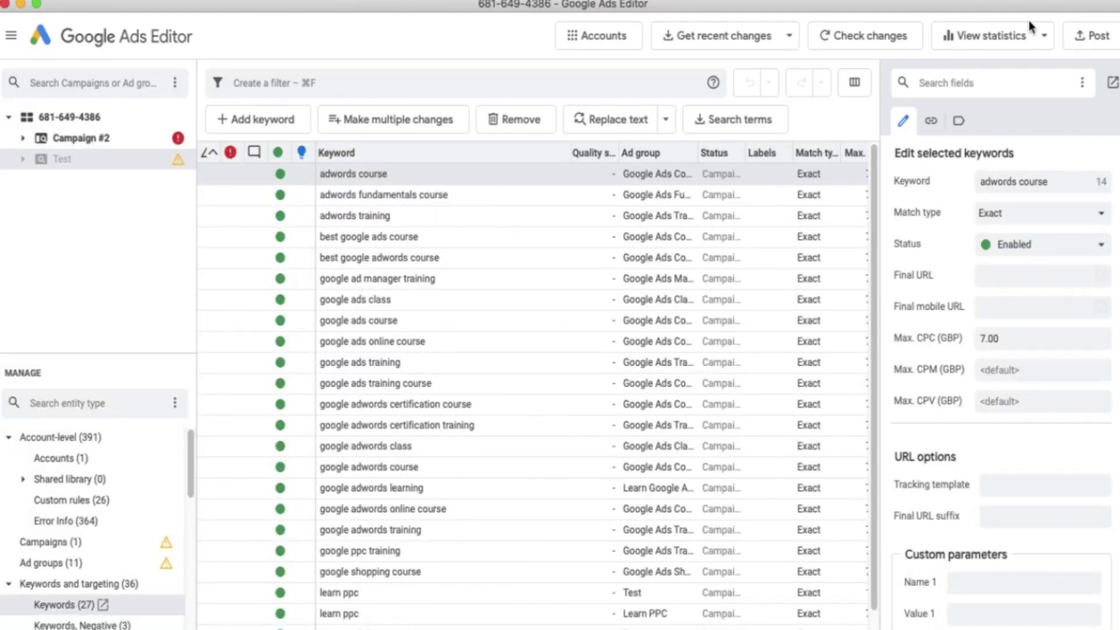
Step: Try posting all campaigns, cancel since nothing is postable, then view Campaign #2's keywords
left_click(1084, 37)
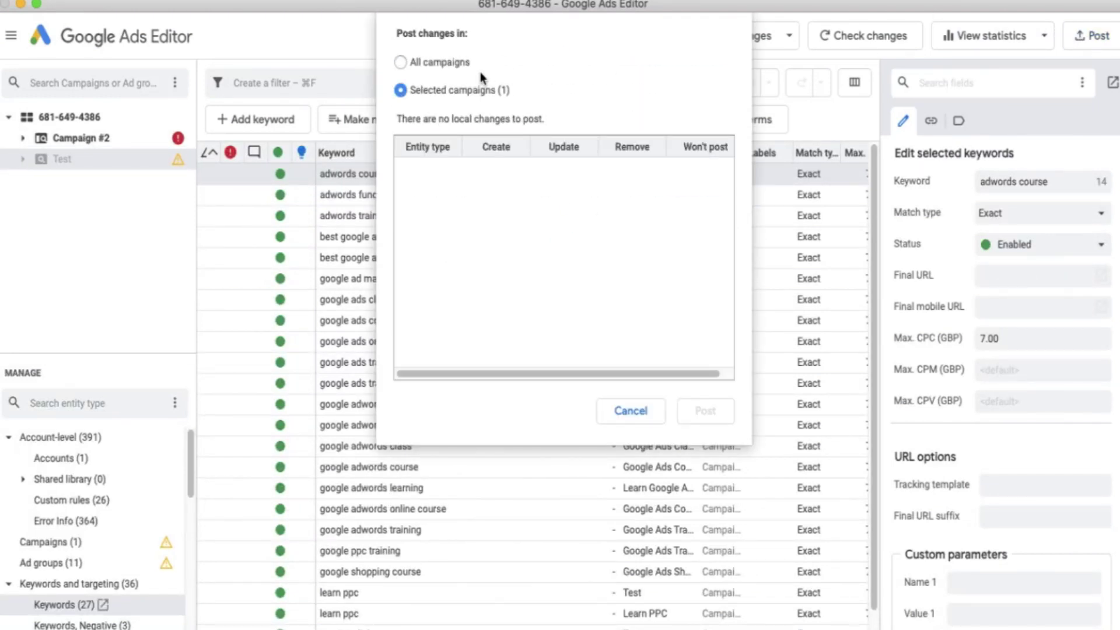
left_click(448, 63)
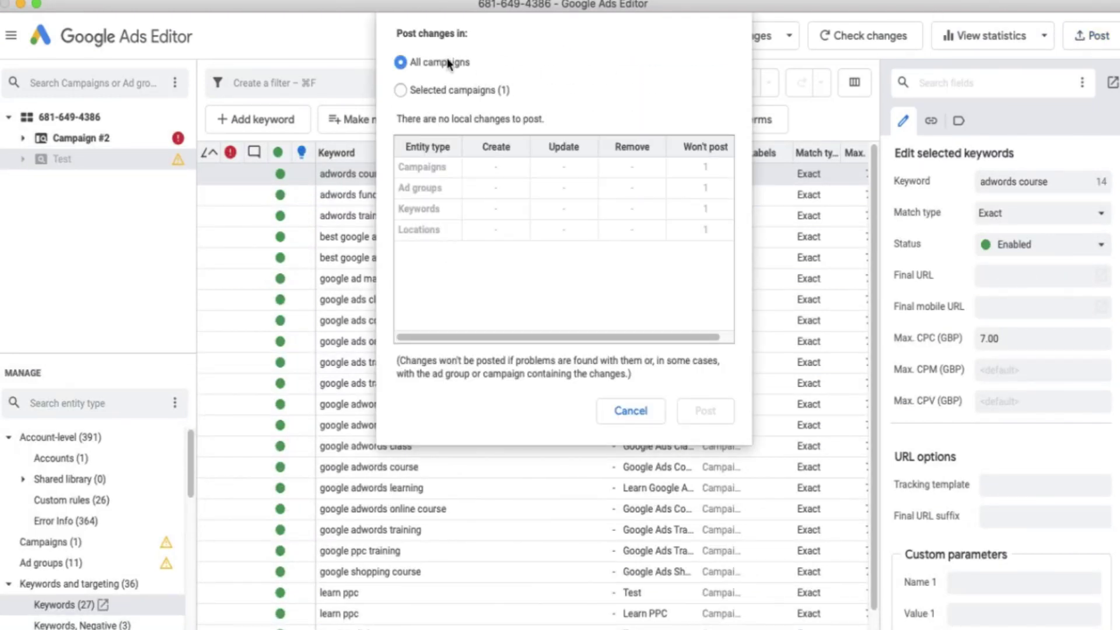
left_click(651, 411)
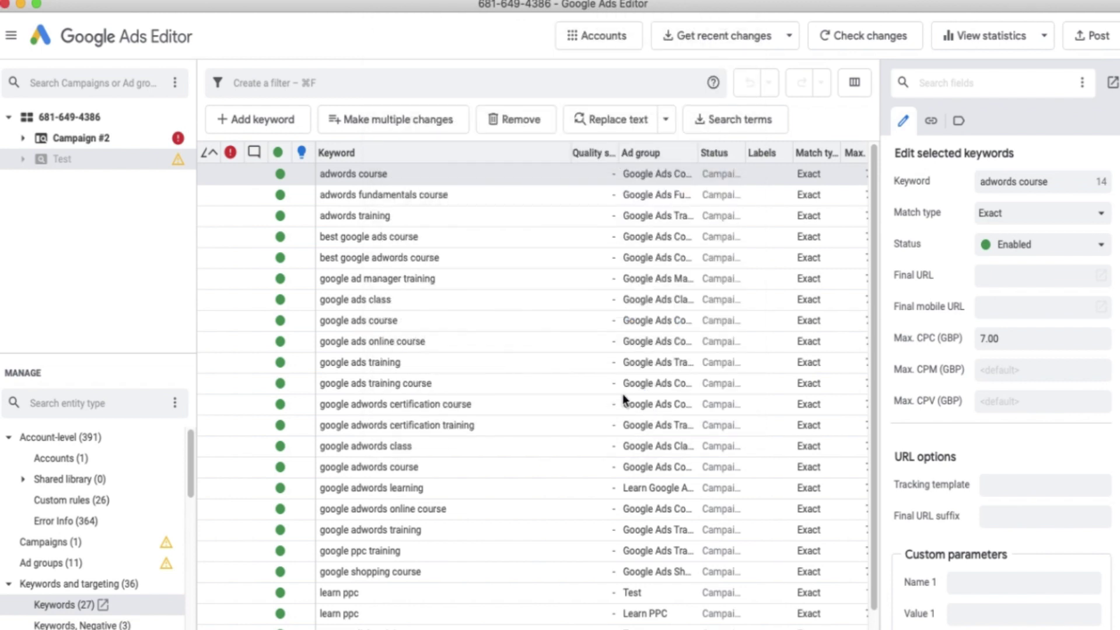
left_click(73, 139)
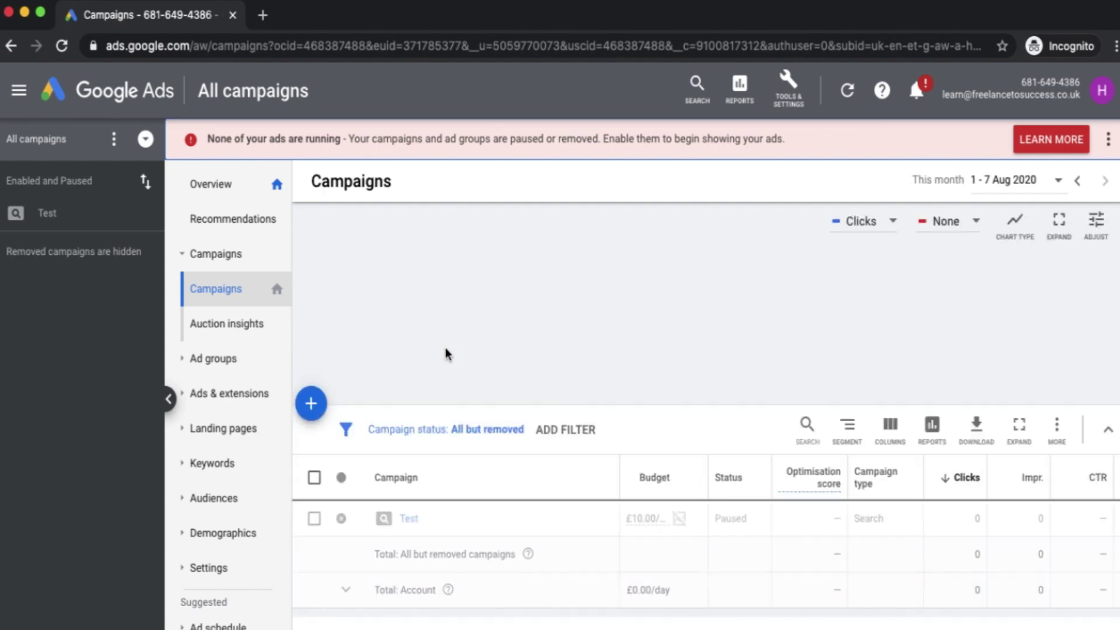
Step: Change the campaign status filter from 'All but removed' to All
left_click(495, 429)
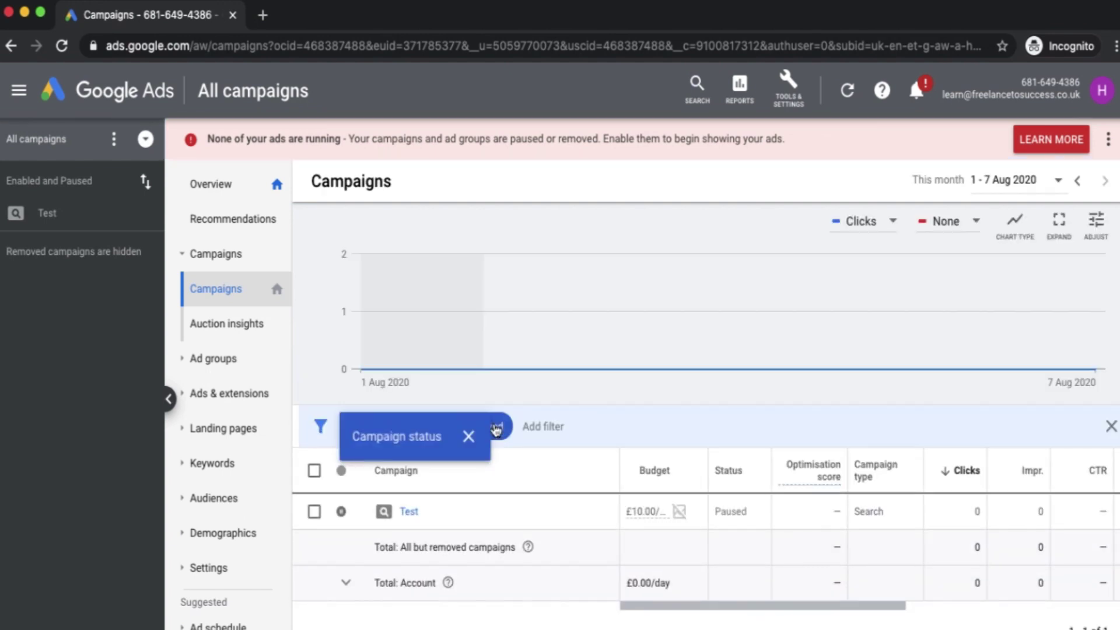
left_click(420, 494)
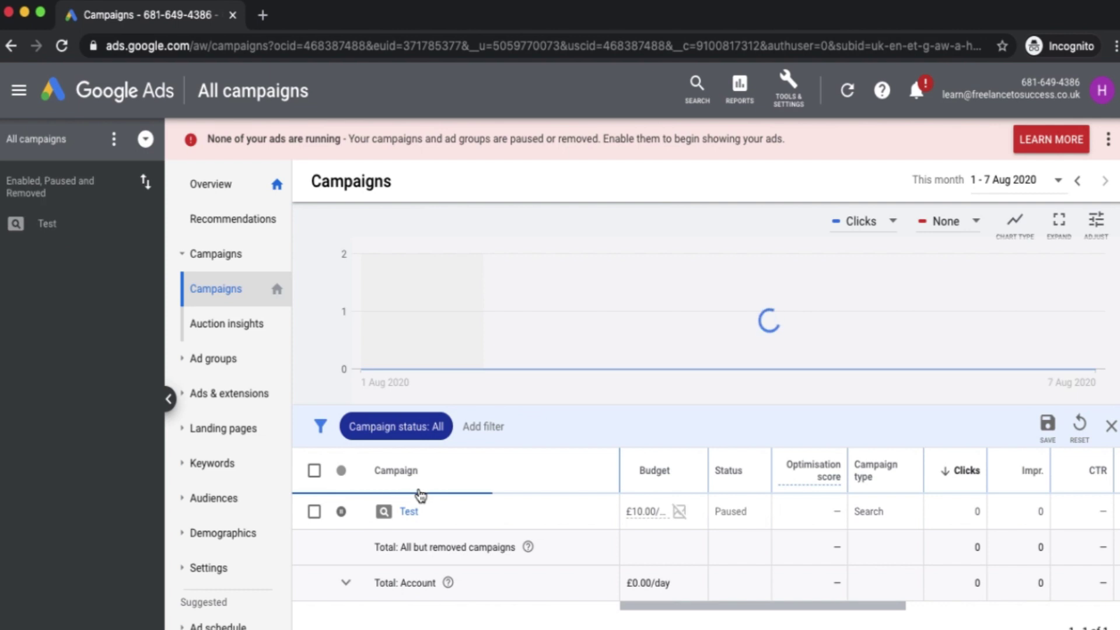
scroll(420, 494, "down", 1)
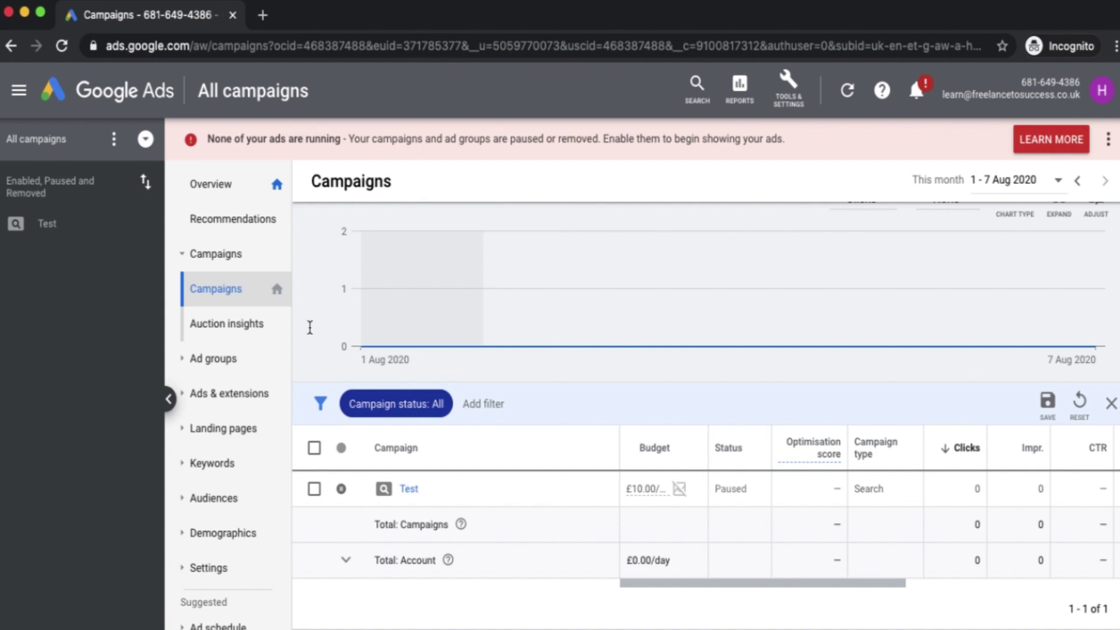
mouse_move(399, 291)
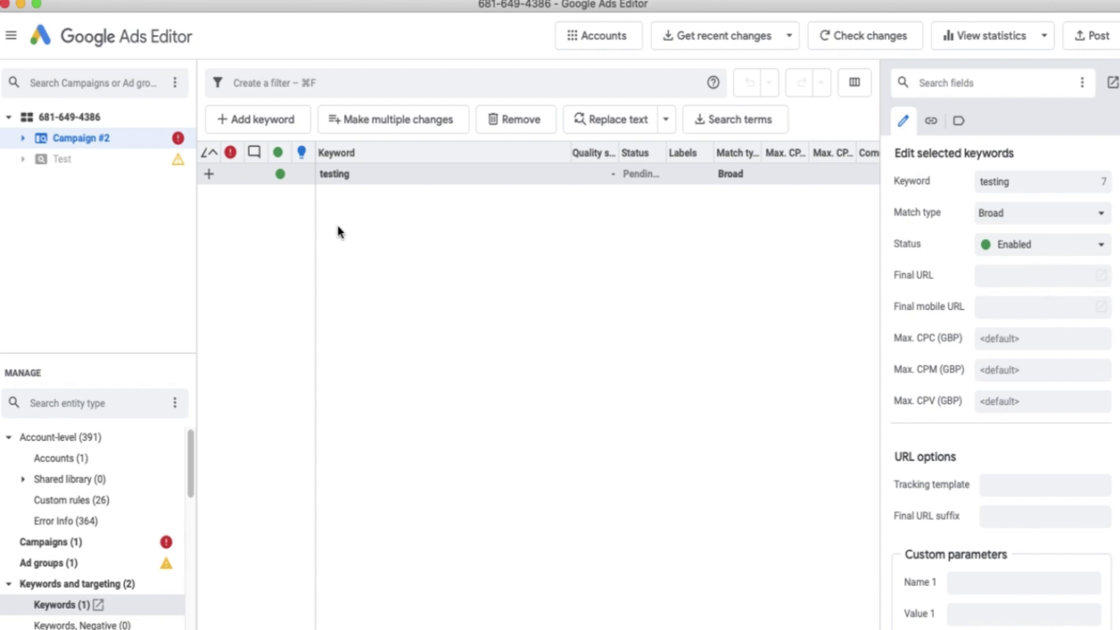
Step: Set Campaign #2's budget to 1 GBP in its campaign settings
left_click(89, 162)
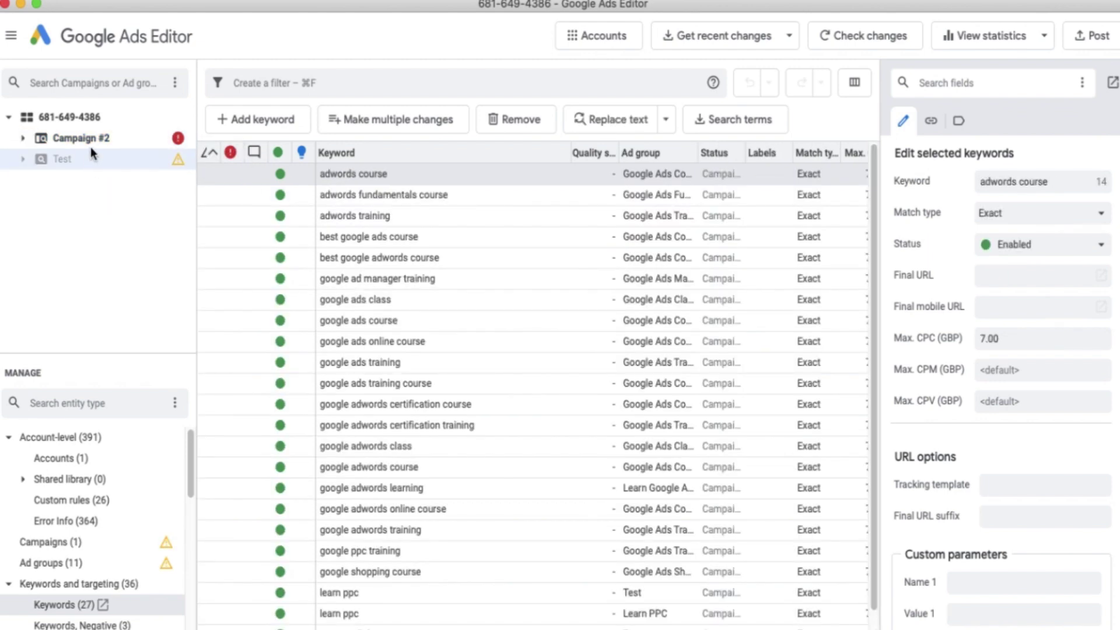
left_click(91, 144)
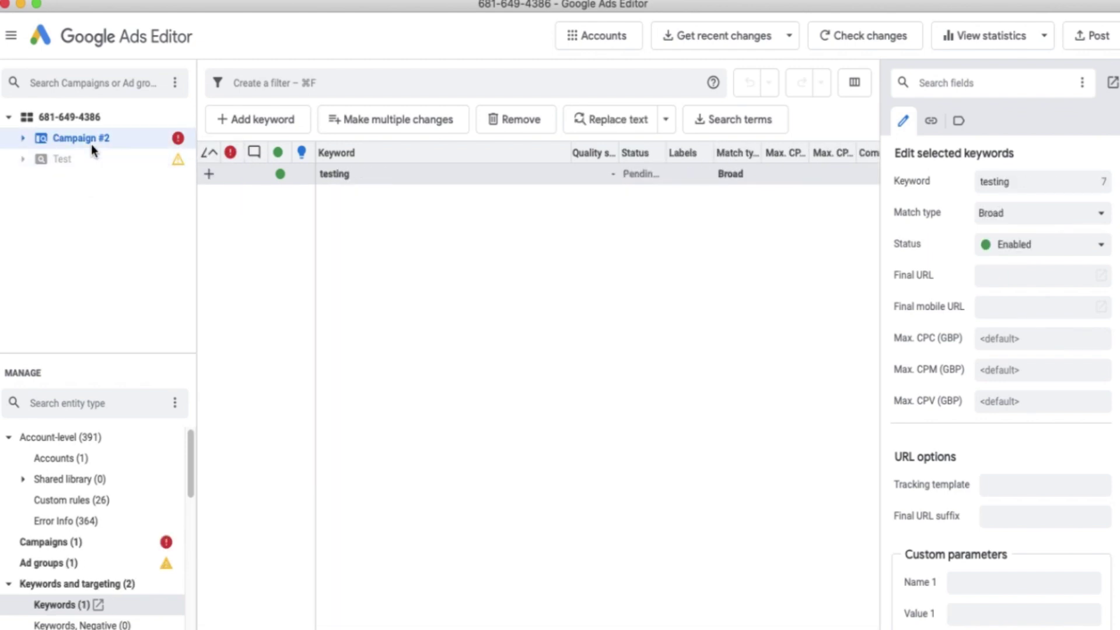
left_click(9, 584)
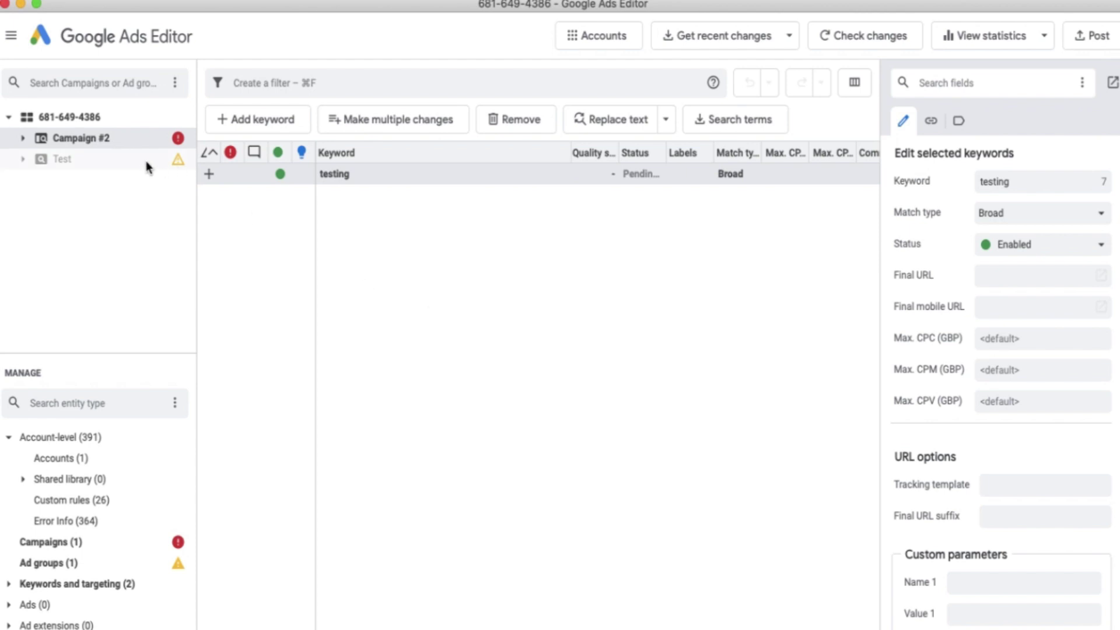
left_click(65, 545)
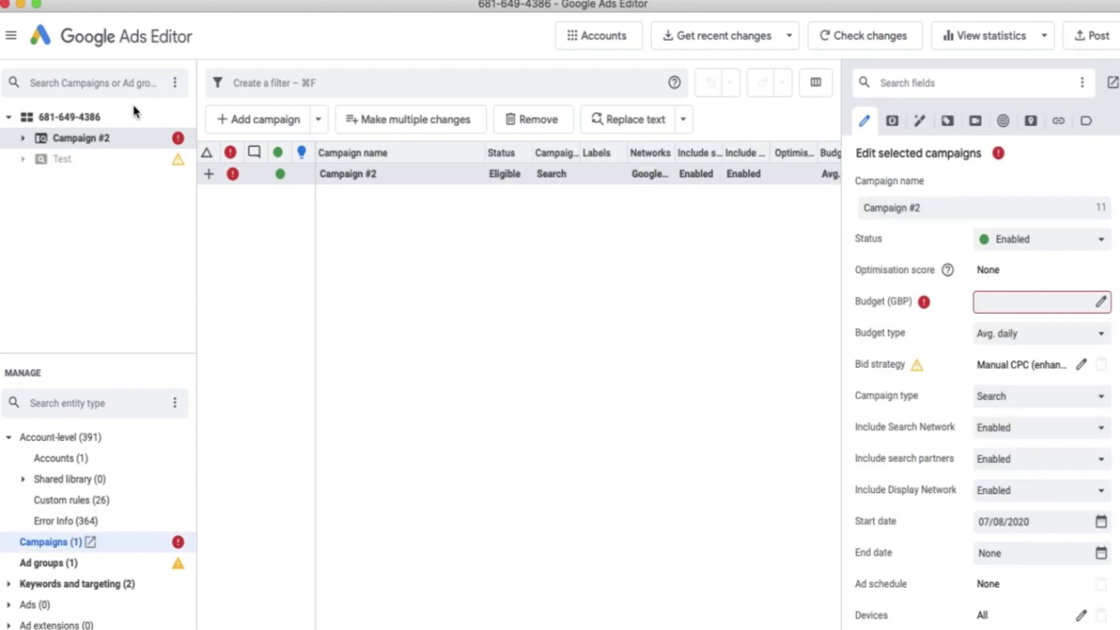
left_click(993, 303)
type("1")
left_click(397, 215)
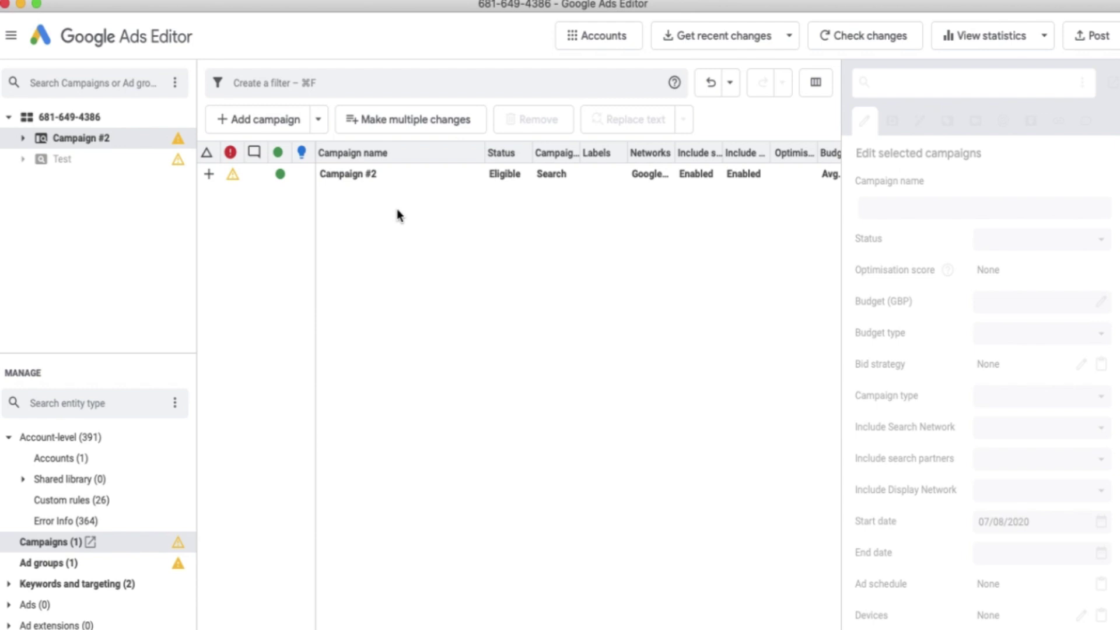
Step: Review the pending changes in the account summary and post all campaigns to Google Ads
left_click(8, 604)
scroll(93, 505, "down", 3)
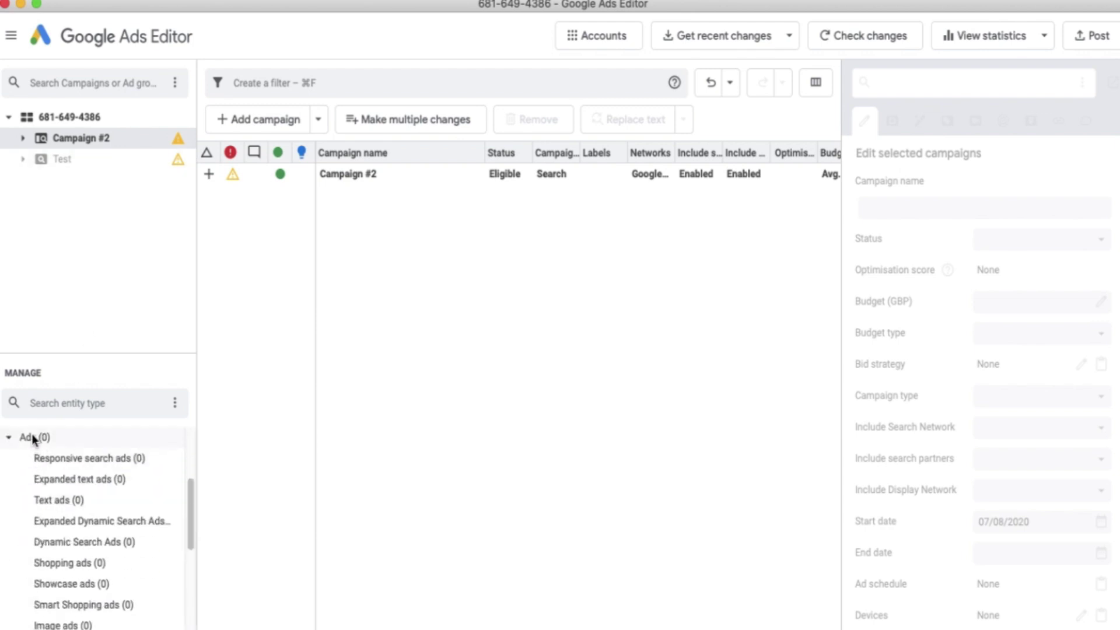
left_click(9, 438)
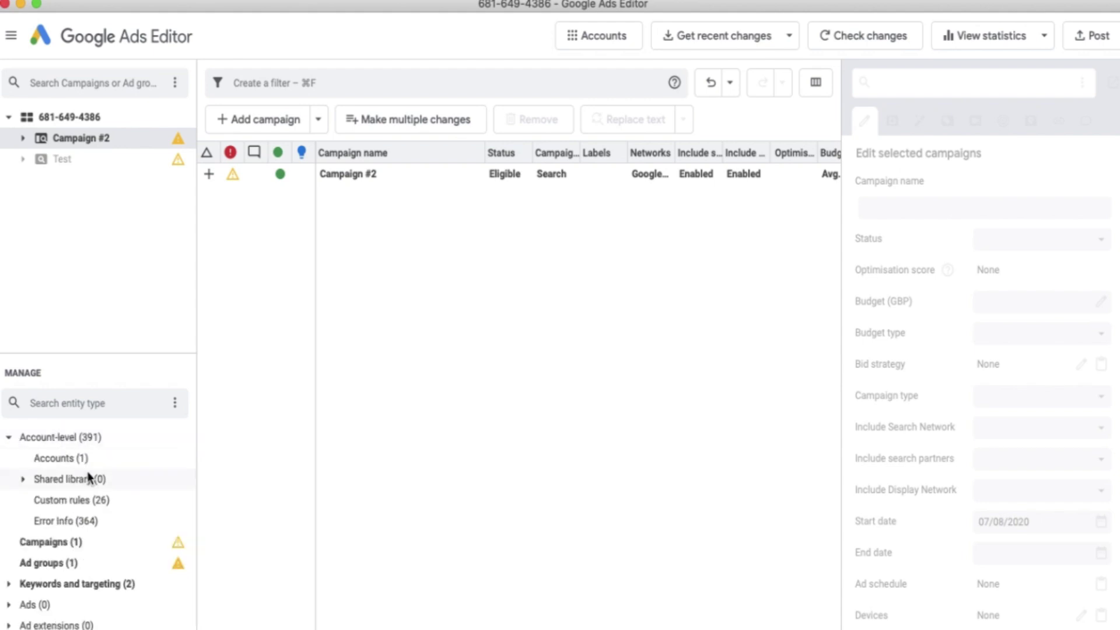
left_click(45, 441)
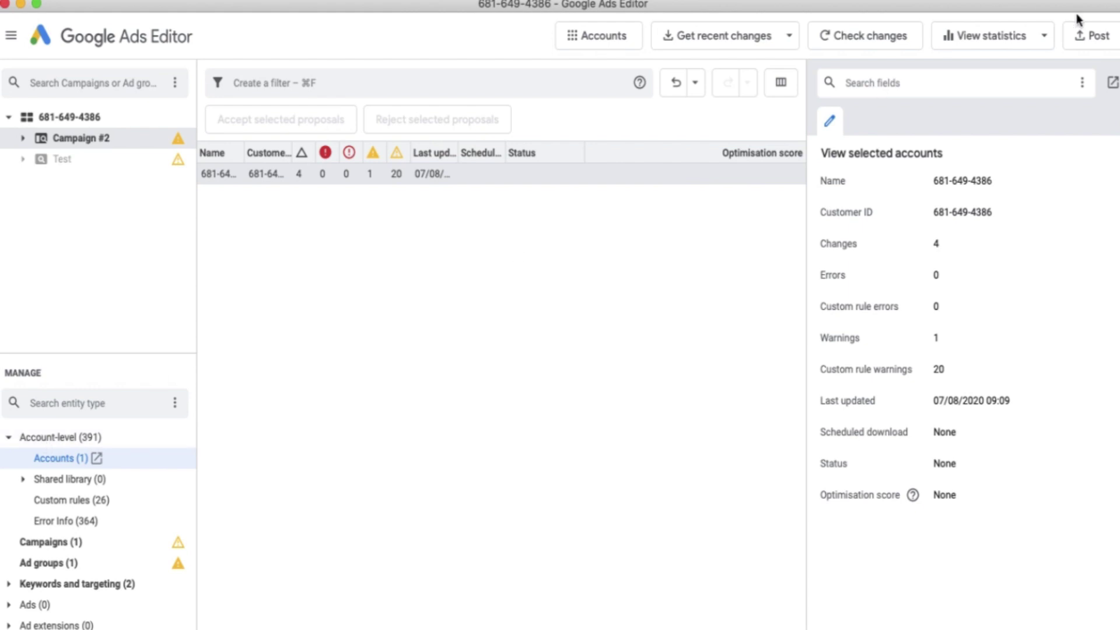
left_click(1090, 36)
left_click(434, 63)
left_click(705, 411)
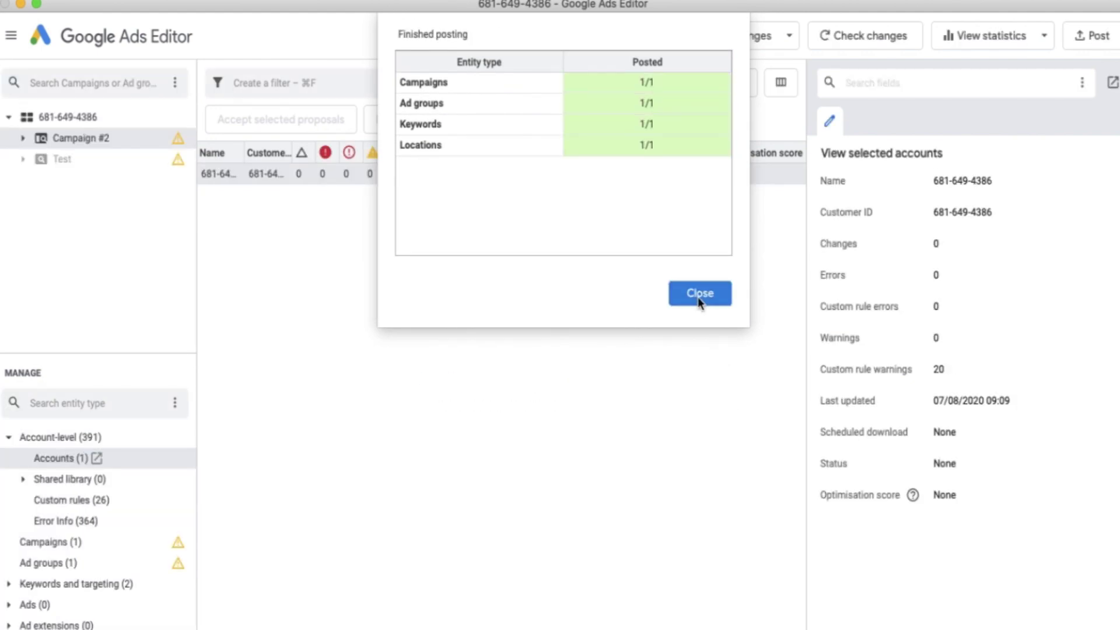
left_click(698, 295)
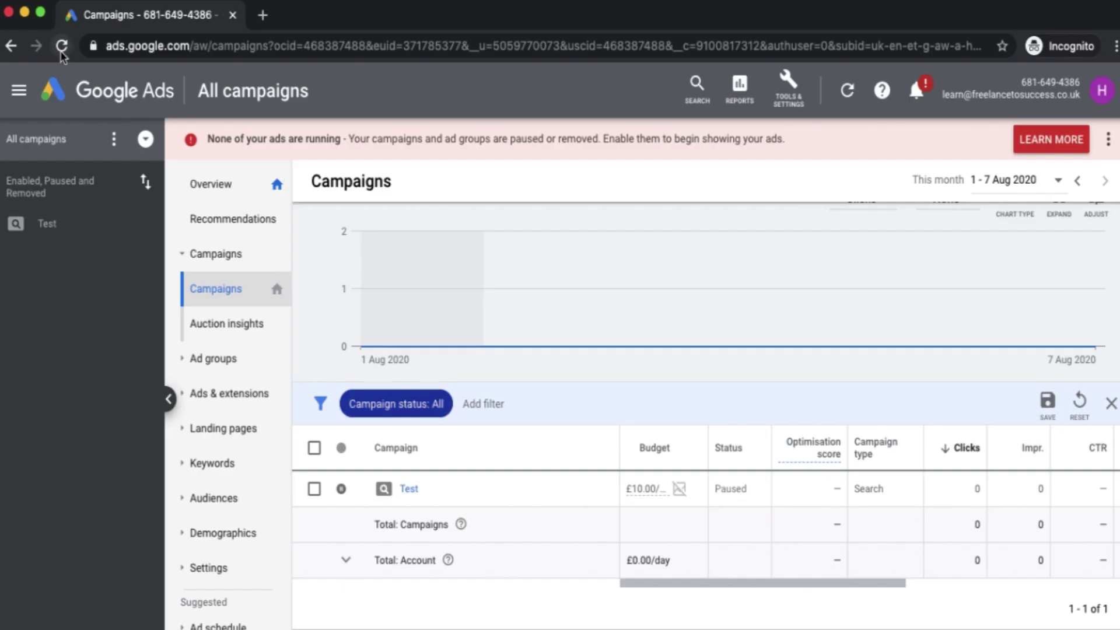
Step: Reload the campaigns page so Campaign #2 appears, then pause it
left_click(62, 47)
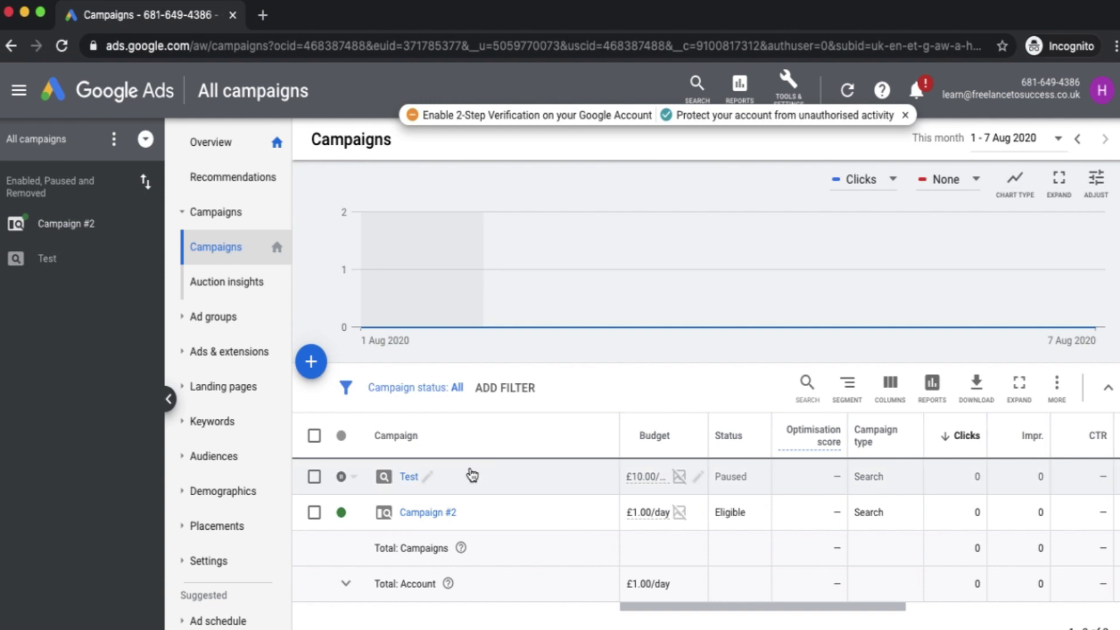
left_click(341, 514)
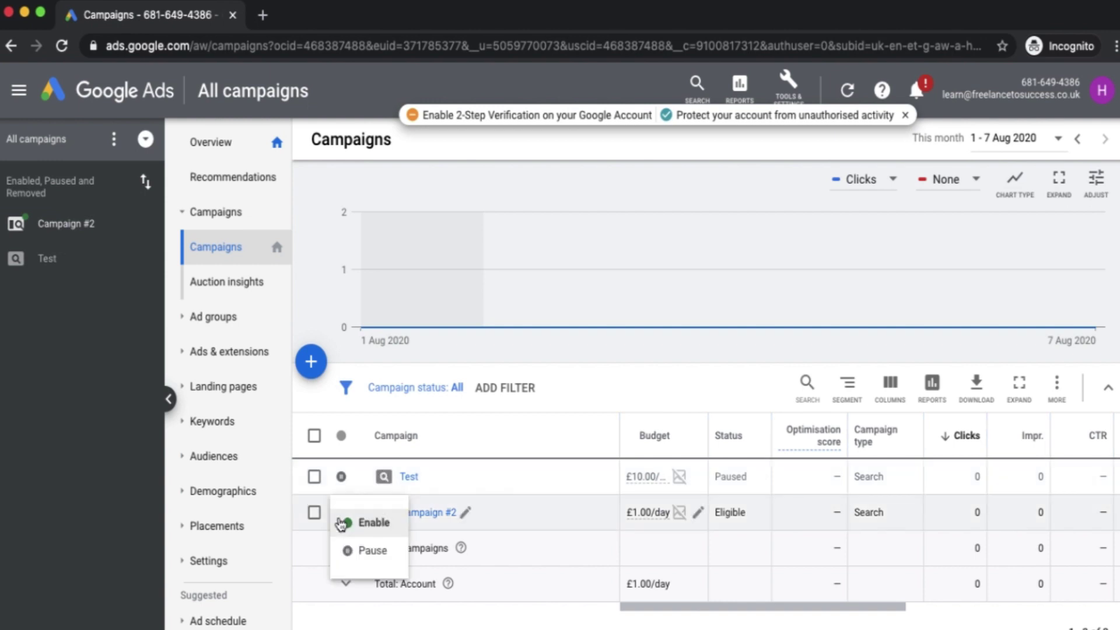
left_click(373, 551)
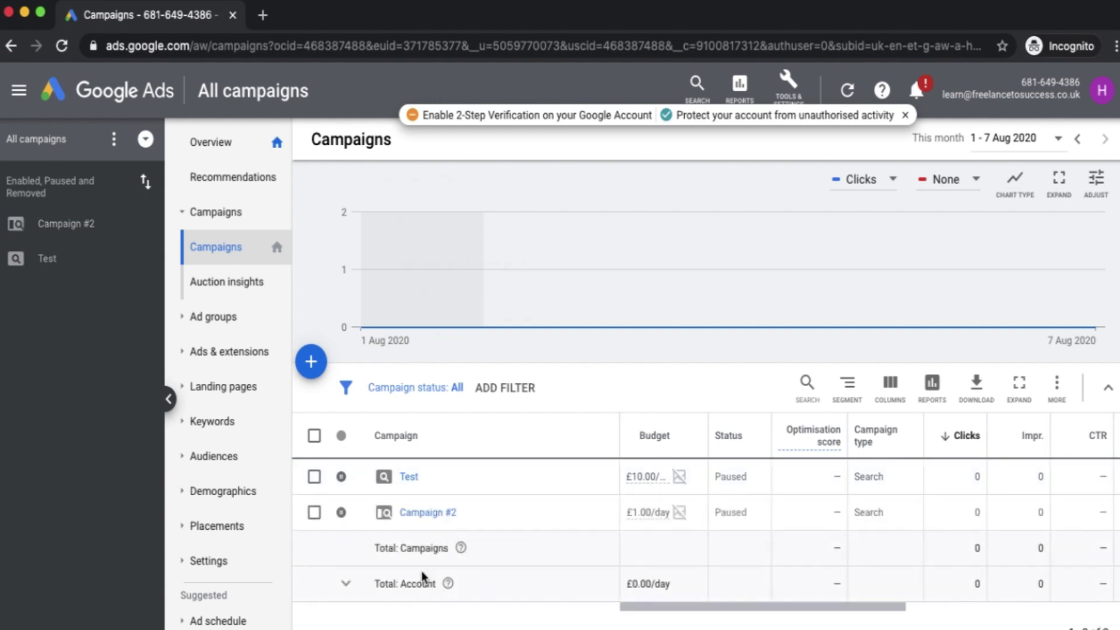